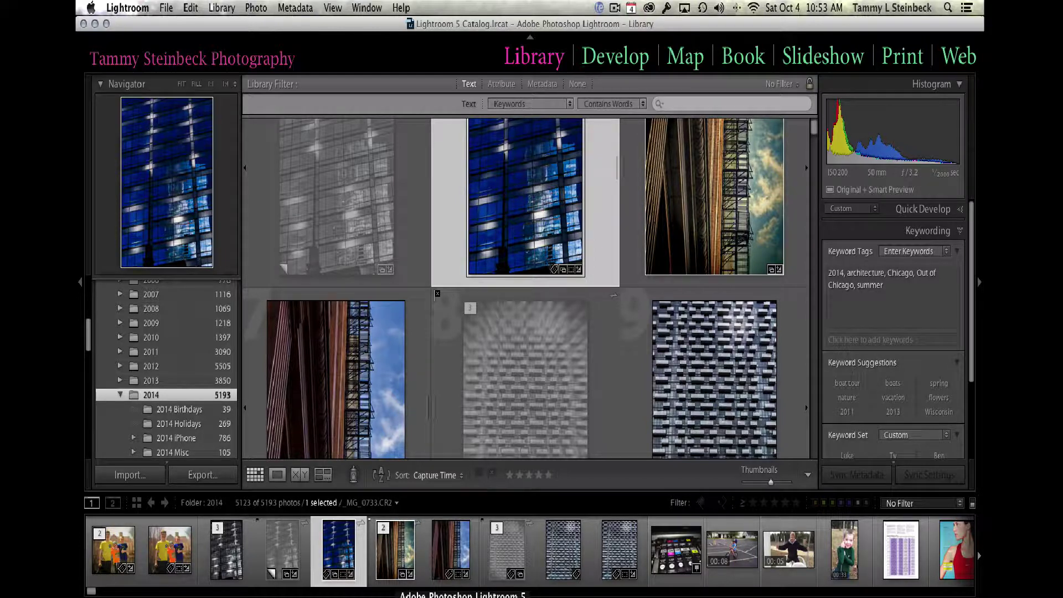
Step: Hide the Library Filter bar with \ and show it again
{"action": "scroll", "coordinate": [175, 368], "scroll_direction": "up", "scroll_amount": 5}
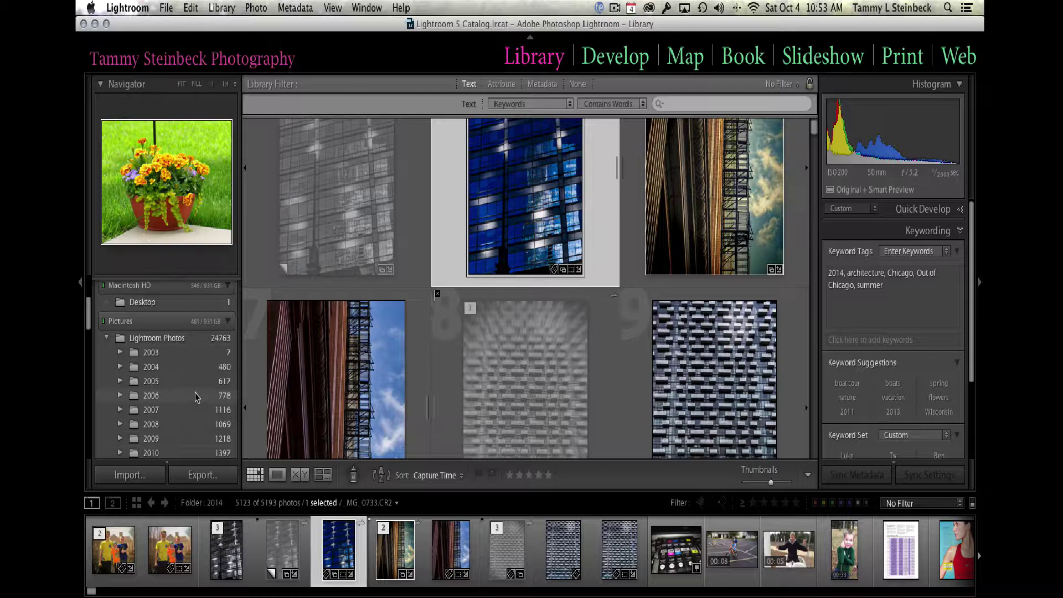
{"action": "scroll", "coordinate": [195, 393], "scroll_direction": "down", "scroll_amount": 4}
{"action": "scroll", "coordinate": [195, 397], "scroll_direction": "down", "scroll_amount": 2}
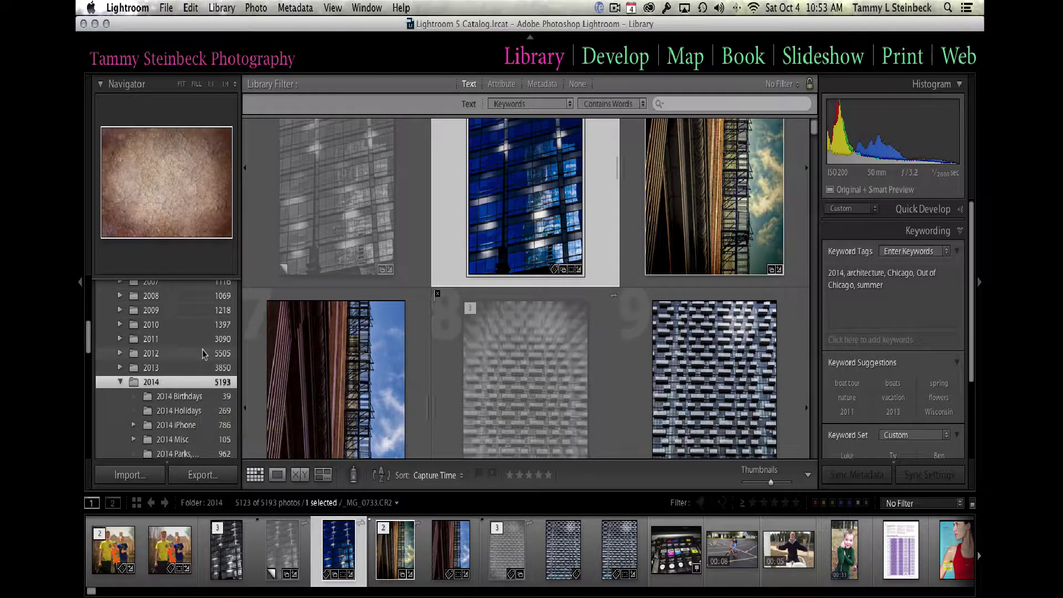
{"action": "scroll", "coordinate": [203, 354], "scroll_direction": "down", "scroll_amount": 3}
{"action": "scroll", "coordinate": [202, 354], "scroll_direction": "down", "scroll_amount": 1}
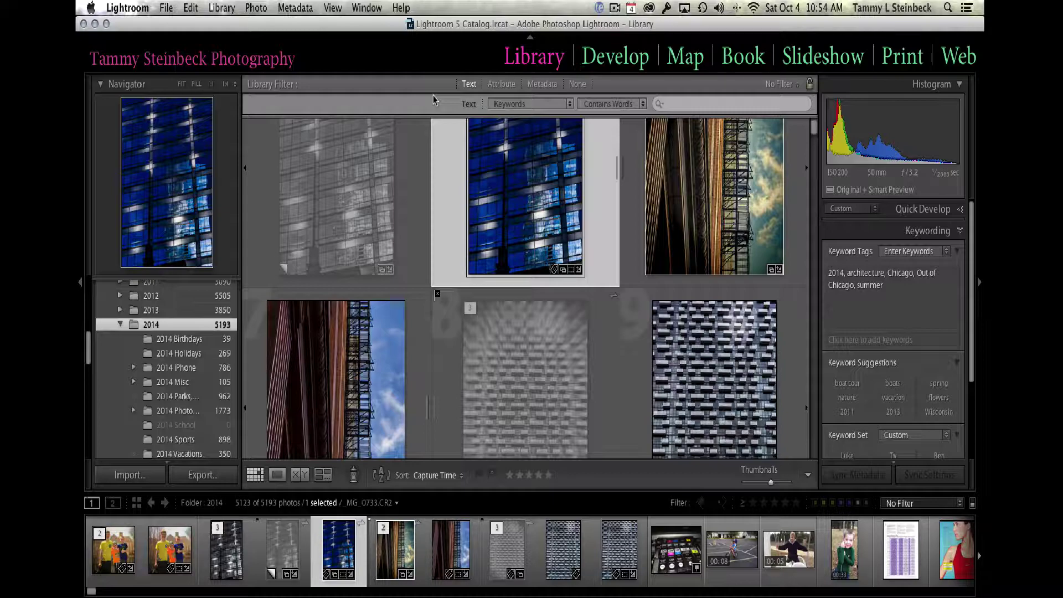
{"action": "key", "text": "backslash"}
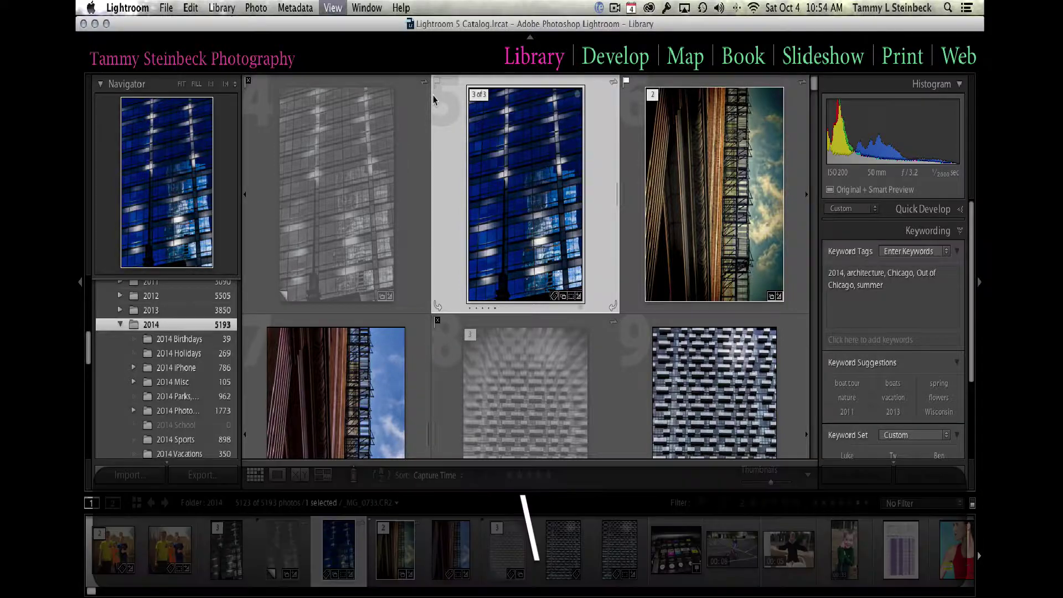
{"action": "key", "text": "backslash"}
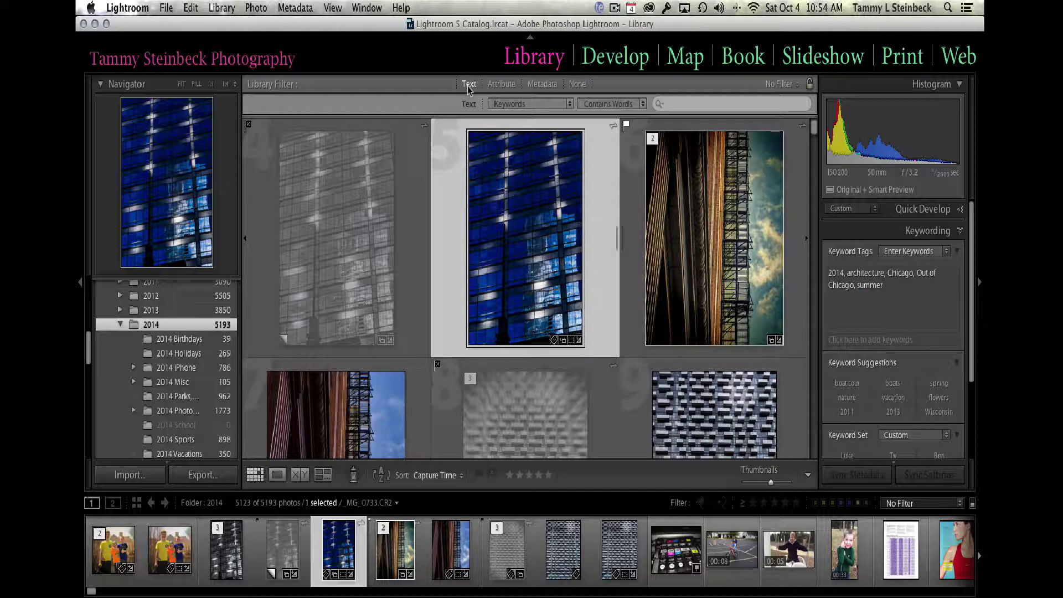
Step: Toggle the Text filter off and on, set it to search Keywords, and show the word-matching options
{"action": "left_click", "coordinate": [468, 85]}
{"action": "left_click", "coordinate": [468, 86]}
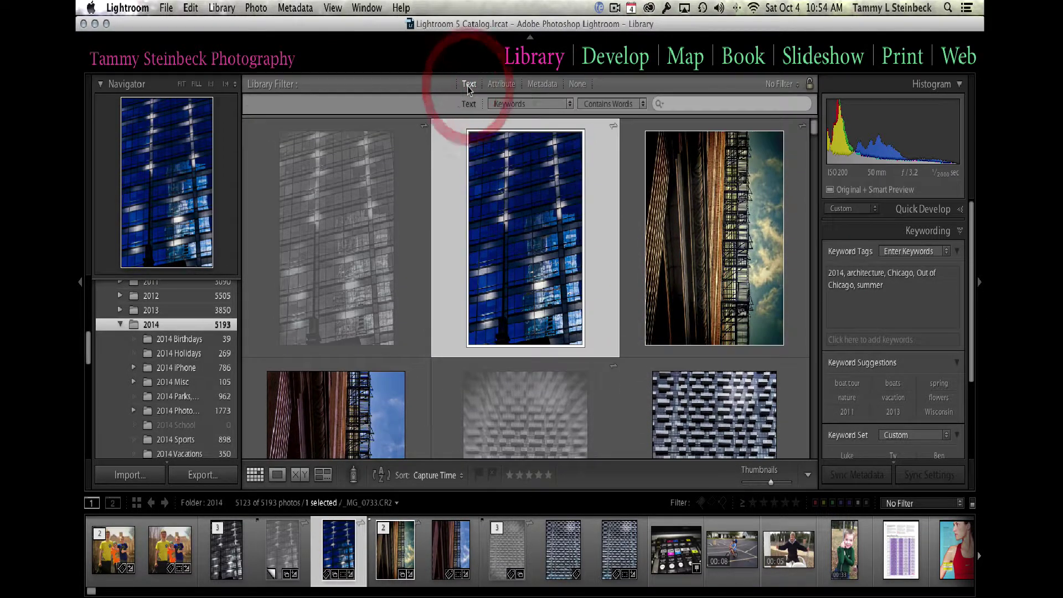
{"action": "left_click", "coordinate": [571, 108]}
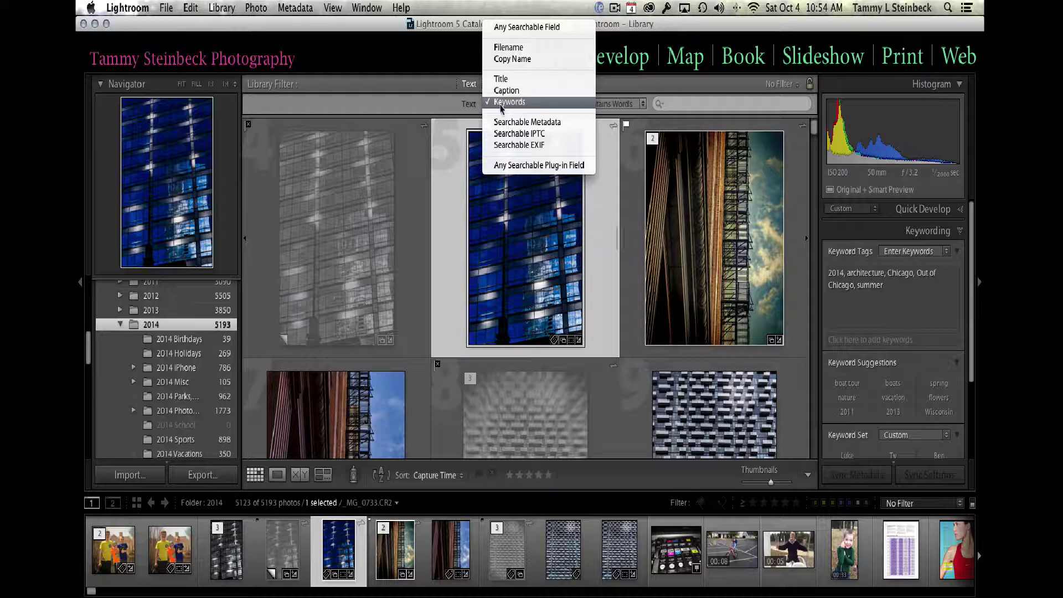
{"action": "left_click", "coordinate": [519, 103]}
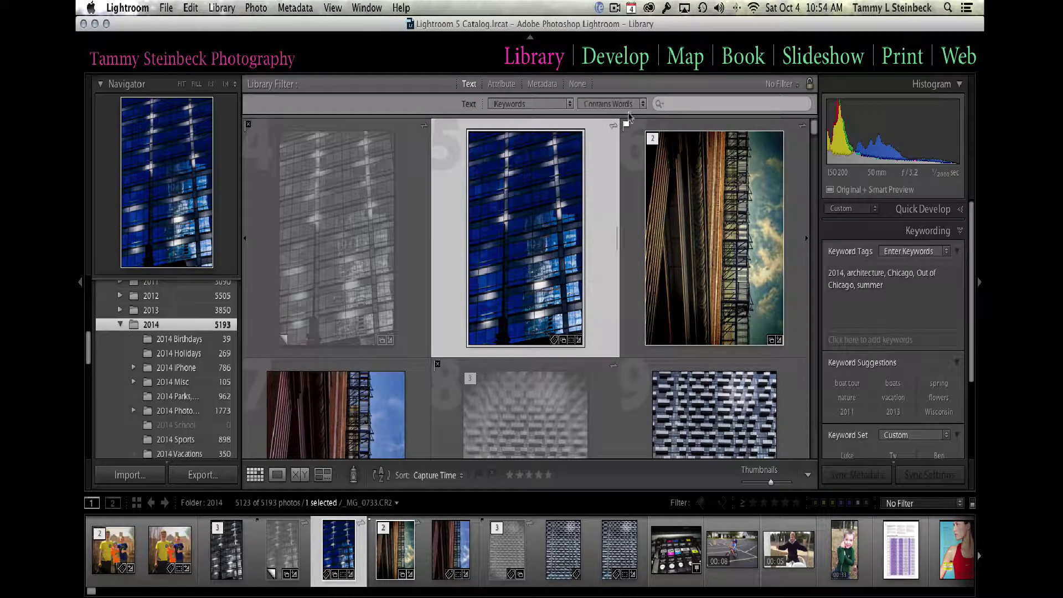
{"action": "left_click", "coordinate": [642, 104]}
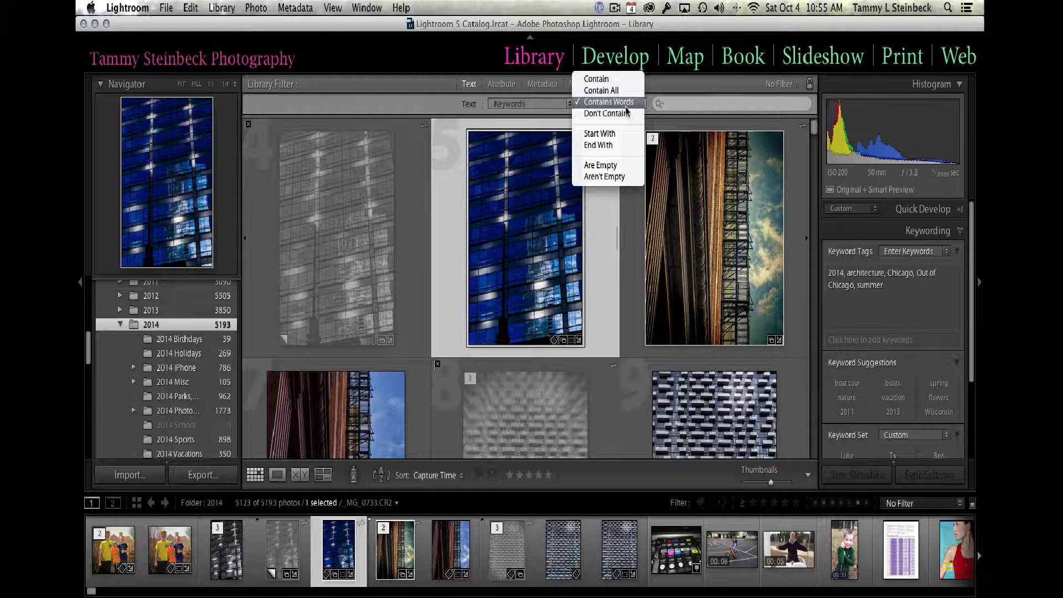
Step: Keep Contains Words and search keywords for the player's name plus 'soccer', showing 575 photos
{"action": "left_click", "coordinate": [627, 106]}
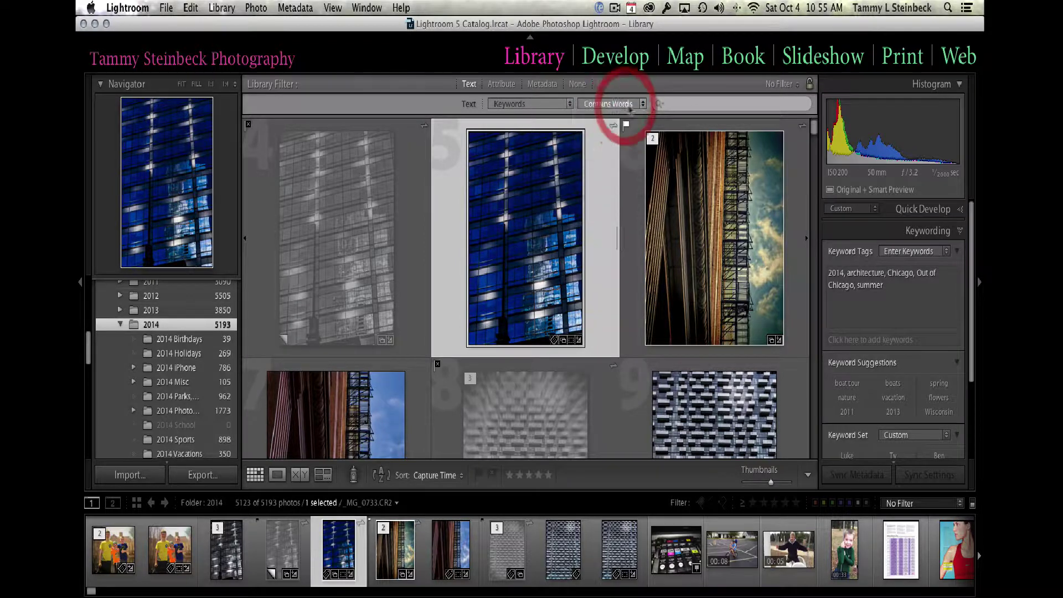
{"action": "left_click", "coordinate": [669, 109]}
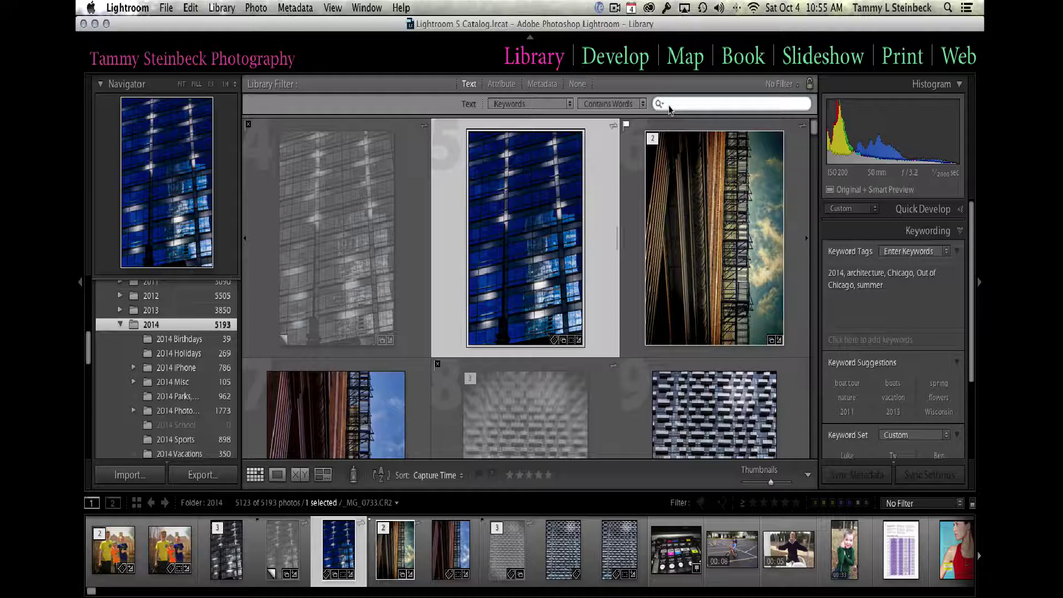
{"action": "type", "text": "Ty"}
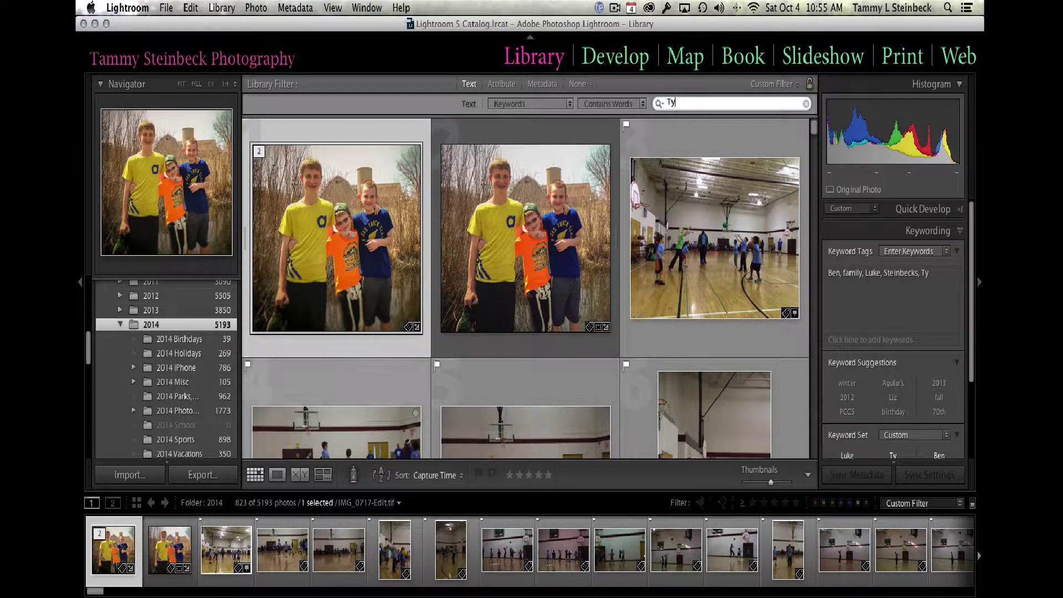
{"action": "scroll", "coordinate": [519, 395], "scroll_direction": "down", "scroll_amount": 5}
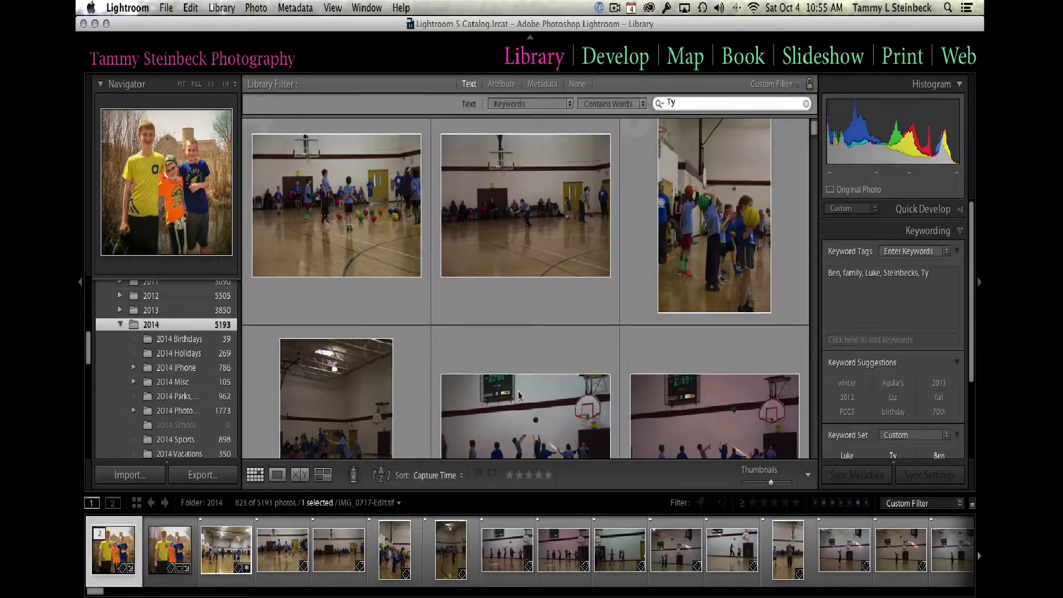
{"action": "scroll", "coordinate": [519, 394], "scroll_direction": "up", "scroll_amount": 5}
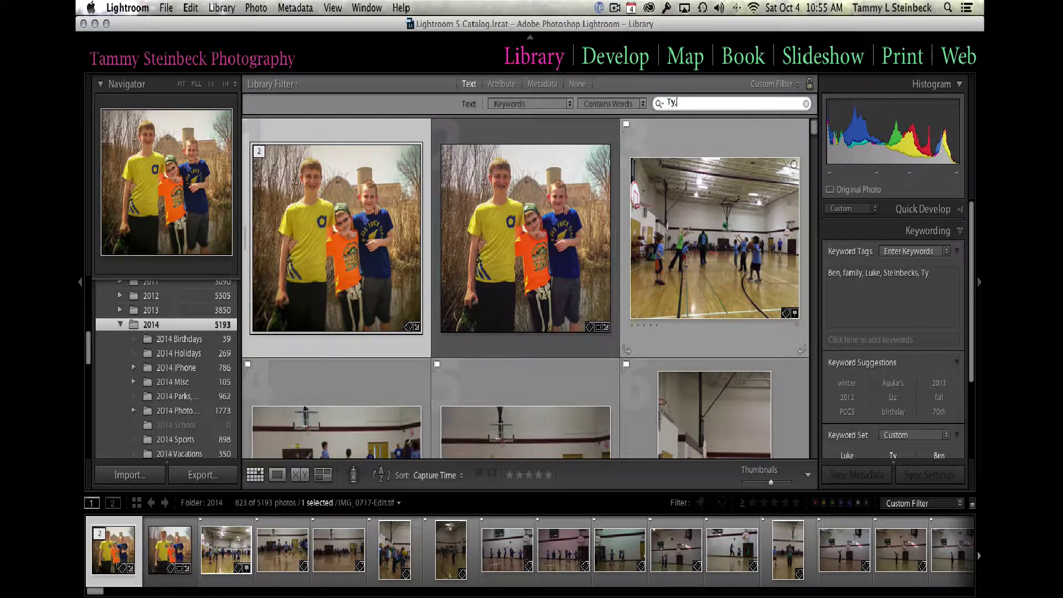
{"action": "type", "text": "cer"}
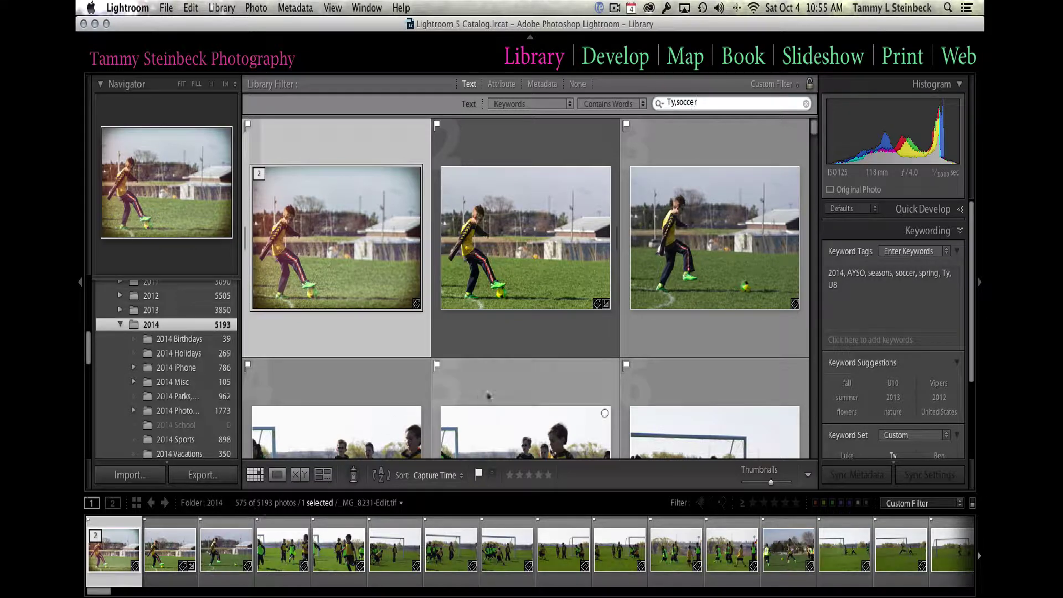
Step: Add ',goalie' to the keyword search, narrowing the library to 25 photos
{"action": "scroll", "coordinate": [488, 393], "scroll_direction": "down", "scroll_amount": 3}
{"action": "scroll", "coordinate": [487, 392], "scroll_direction": "up", "scroll_amount": 3}
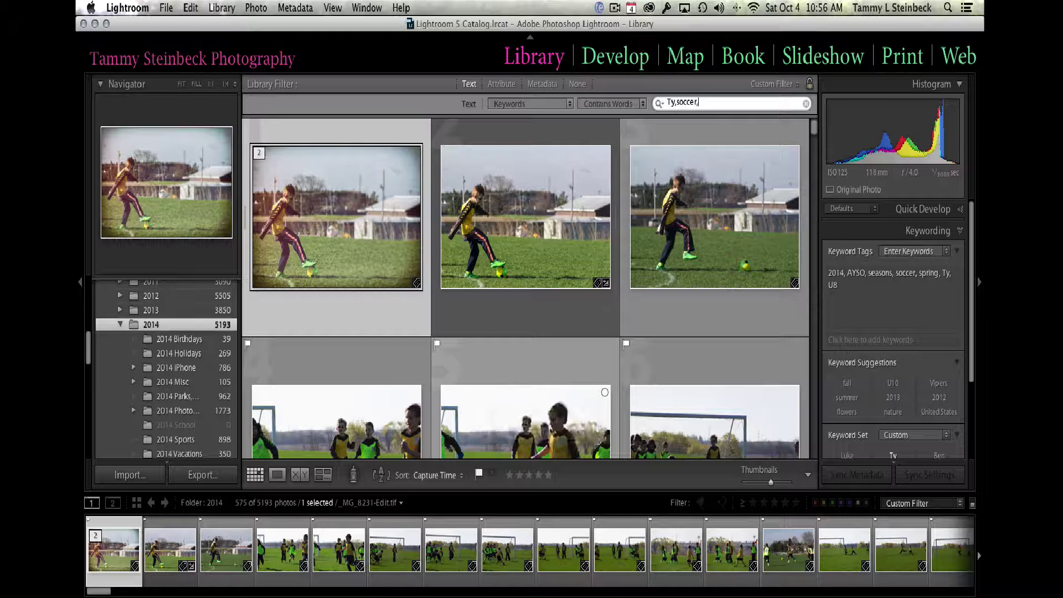
{"action": "type", "text": ",goalie"}
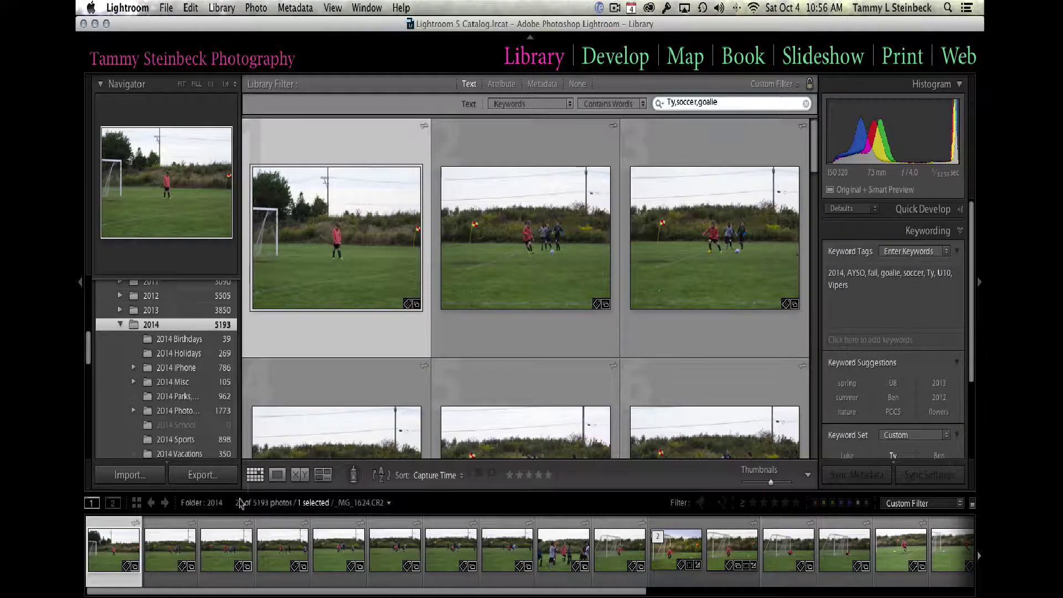
Step: View goalie photo _MG_1638-Edit.tif in Loupe view, then return to Grid thumbnails
{"action": "scroll", "coordinate": [559, 392], "scroll_direction": "down", "scroll_amount": 3}
{"action": "scroll", "coordinate": [559, 392], "scroll_direction": "down", "scroll_amount": 3}
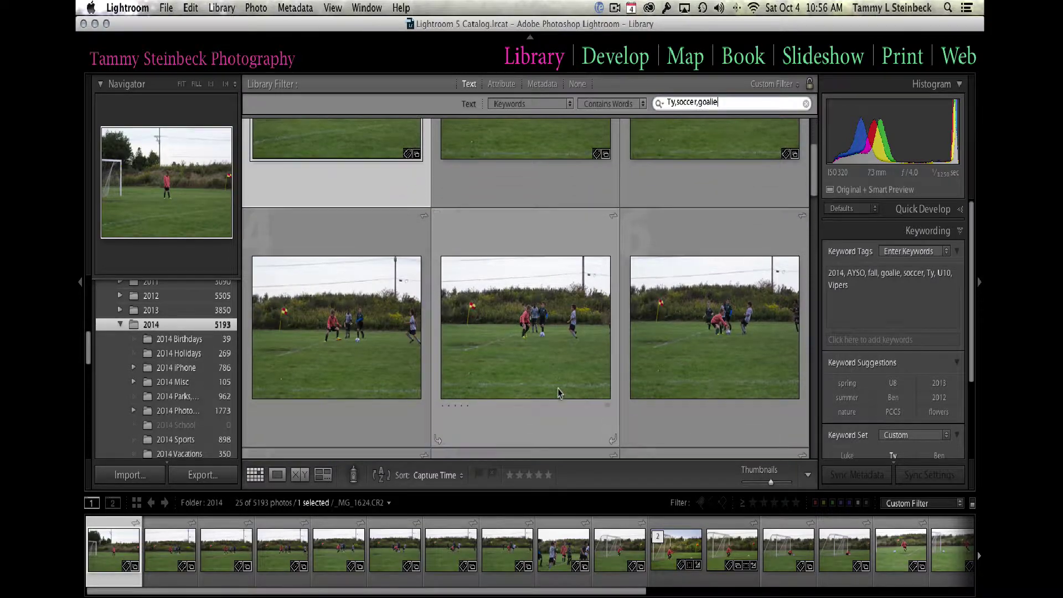
{"action": "scroll", "coordinate": [558, 390], "scroll_direction": "down", "scroll_amount": 5}
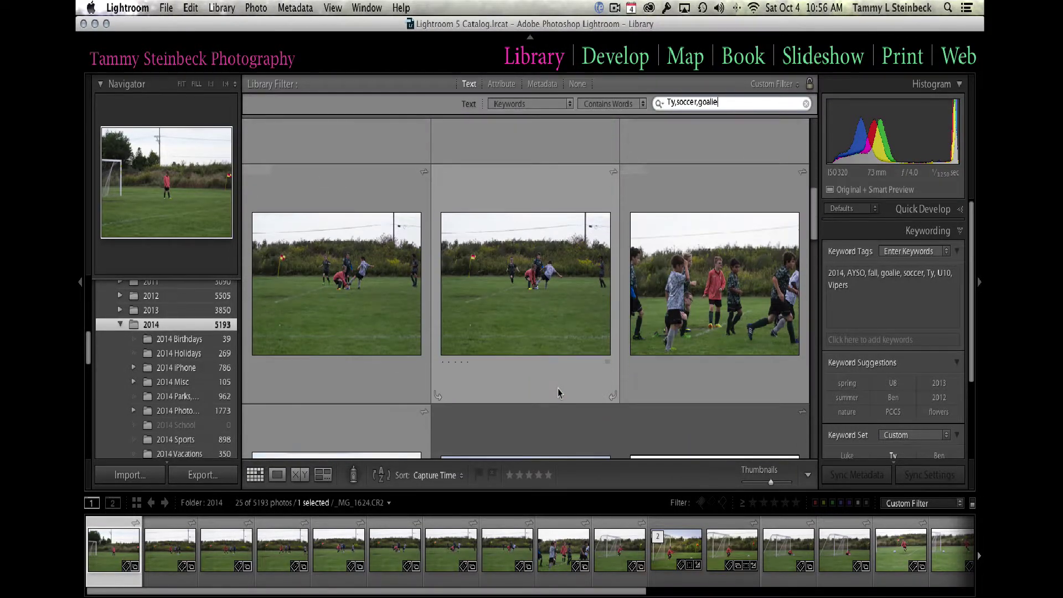
{"action": "scroll", "coordinate": [557, 387], "scroll_direction": "down", "scroll_amount": 3}
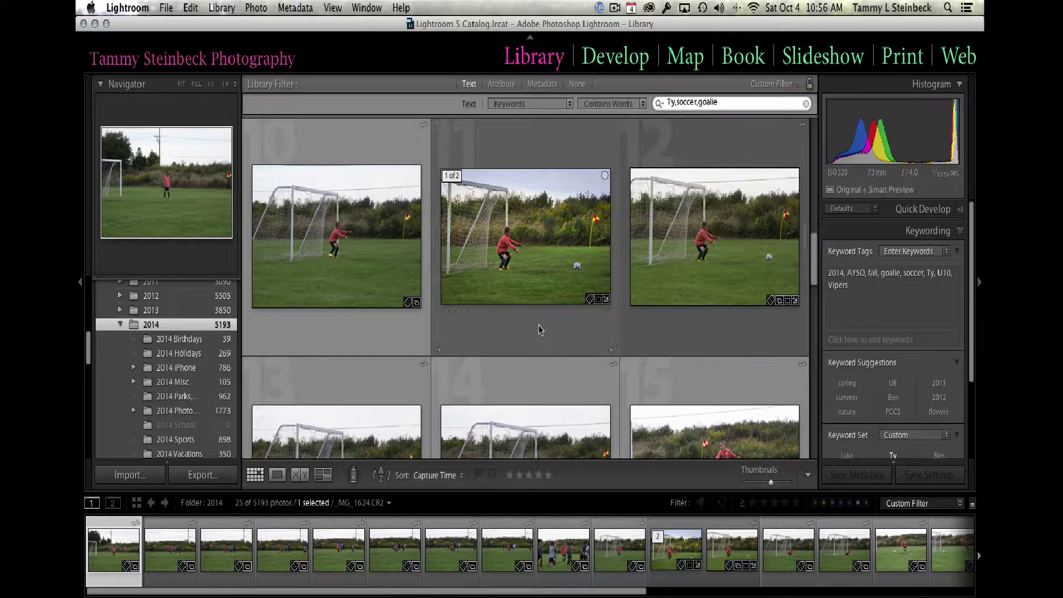
{"action": "scroll", "coordinate": [539, 327], "scroll_direction": "down", "scroll_amount": 3}
{"action": "scroll", "coordinate": [538, 327], "scroll_direction": "up", "scroll_amount": 2}
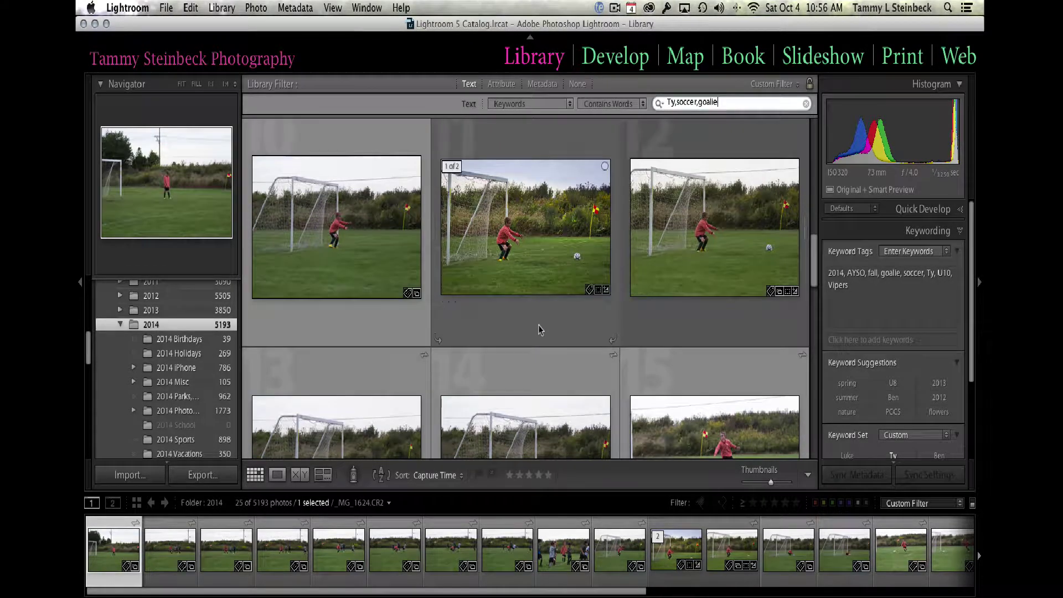
{"action": "double_click", "coordinate": [529, 248]}
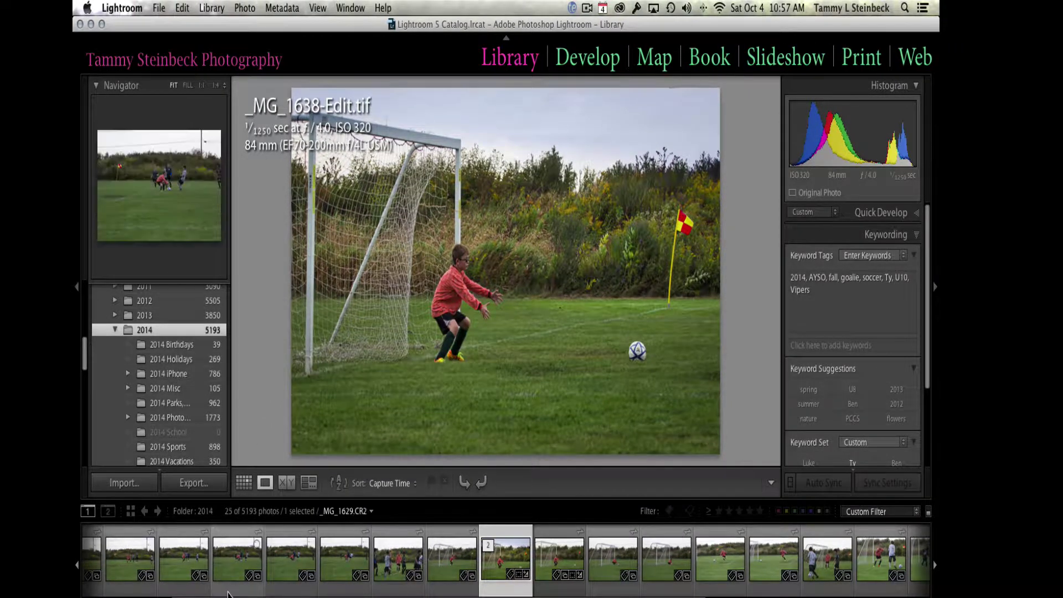
{"action": "left_click", "coordinate": [245, 484]}
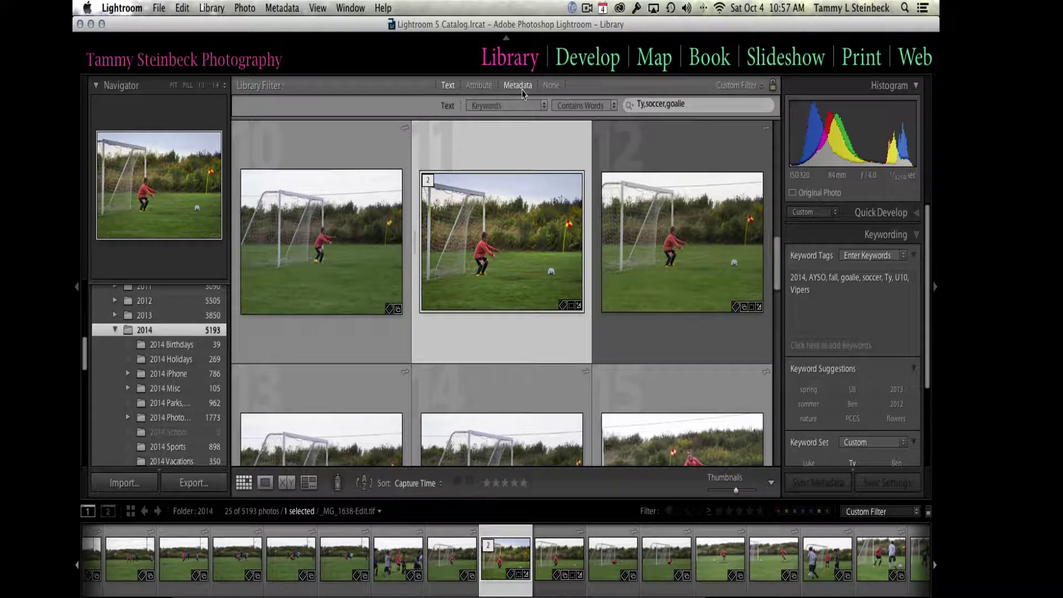
Step: Clear the keyword text search and switch the Library Filter to Metadata
{"action": "left_click", "coordinate": [656, 107]}
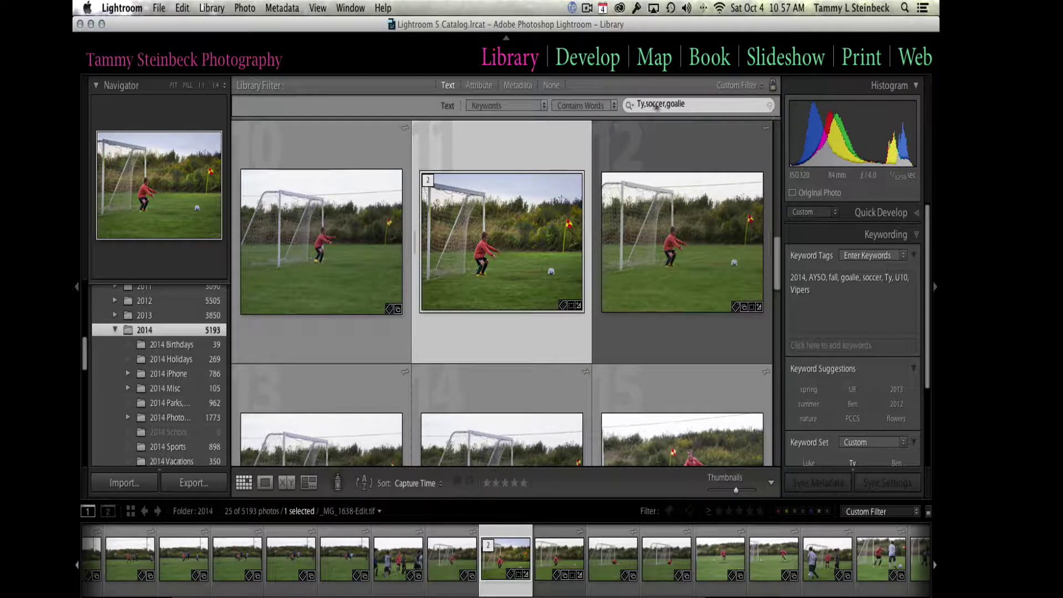
{"action": "left_click", "coordinate": [771, 106]}
{"action": "left_click", "coordinate": [519, 86]}
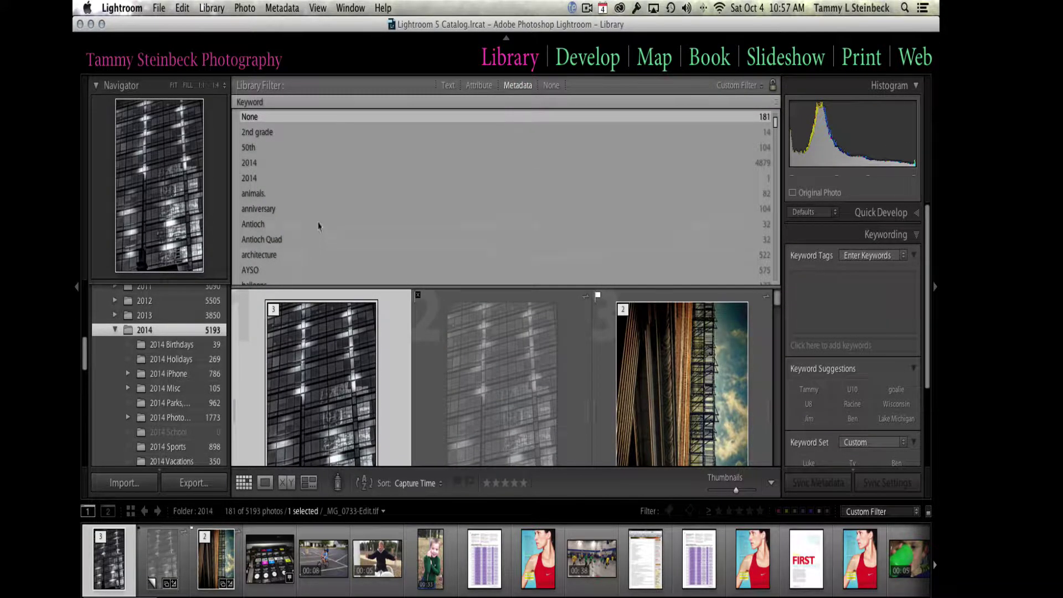
Step: In the Keyword column, try architecture, then choose goalie to show 25 photos
{"action": "left_click", "coordinate": [315, 254]}
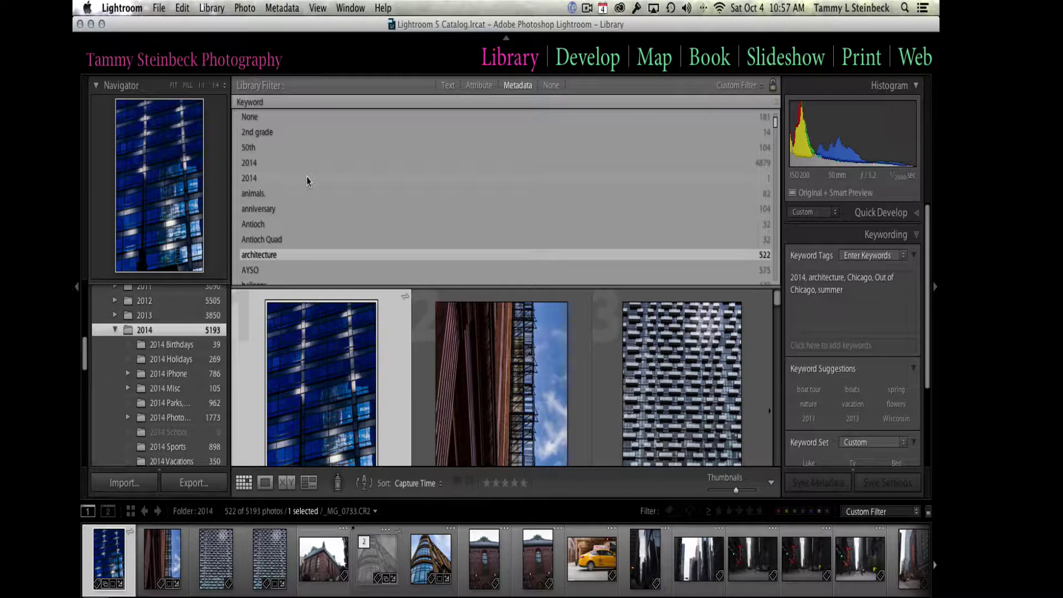
{"action": "scroll", "coordinate": [307, 178], "scroll_direction": "up", "scroll_amount": 1}
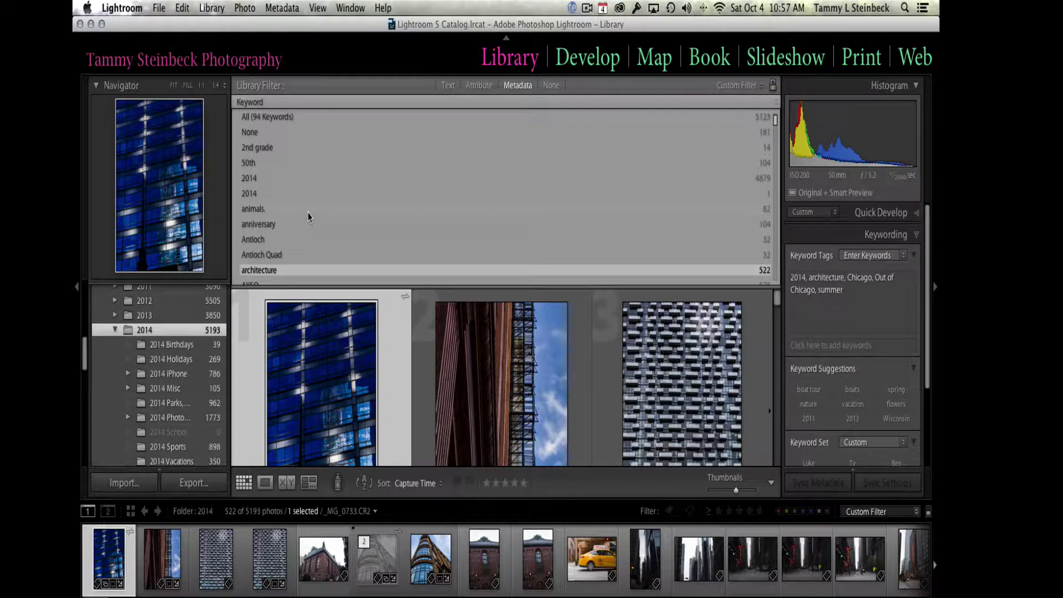
{"action": "scroll", "coordinate": [309, 216], "scroll_direction": "down", "scroll_amount": 3}
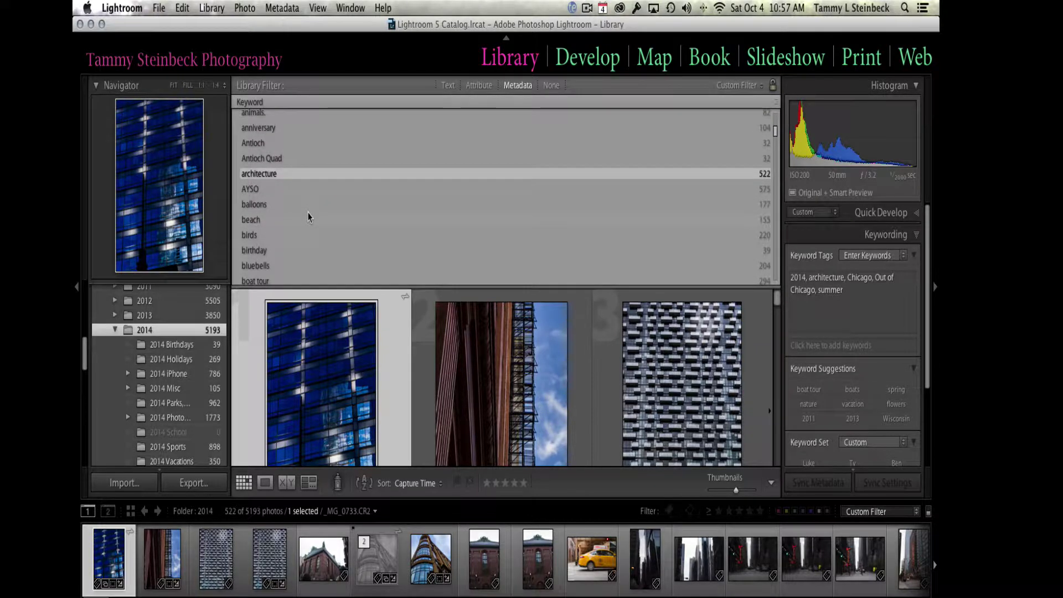
{"action": "scroll", "coordinate": [309, 216], "scroll_direction": "down", "scroll_amount": 2}
{"action": "scroll", "coordinate": [309, 217], "scroll_direction": "down", "scroll_amount": 3}
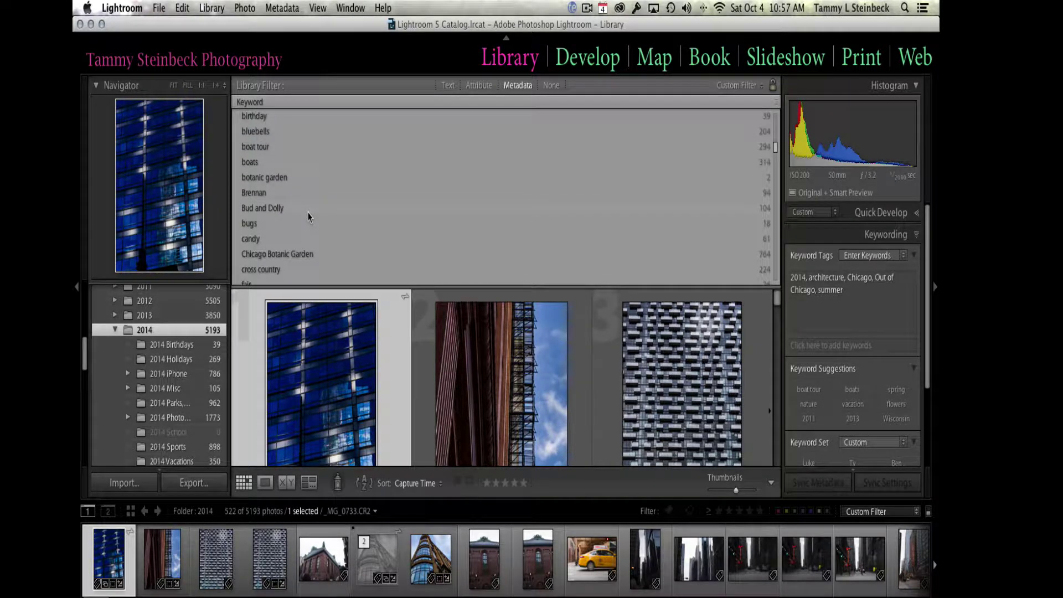
{"action": "scroll", "coordinate": [309, 217], "scroll_direction": "down", "scroll_amount": 8}
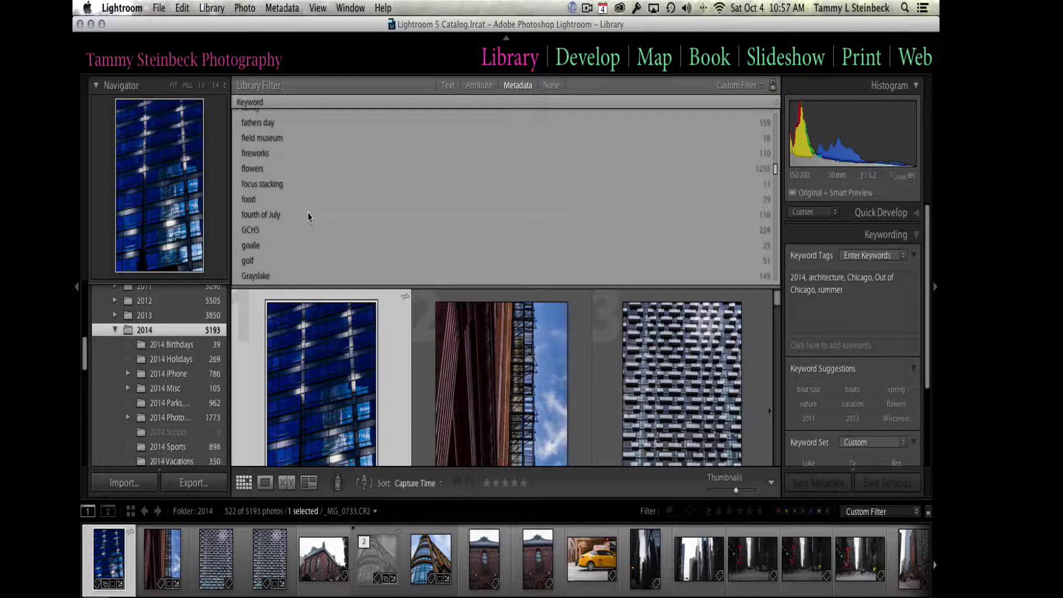
{"action": "left_click", "coordinate": [252, 220]}
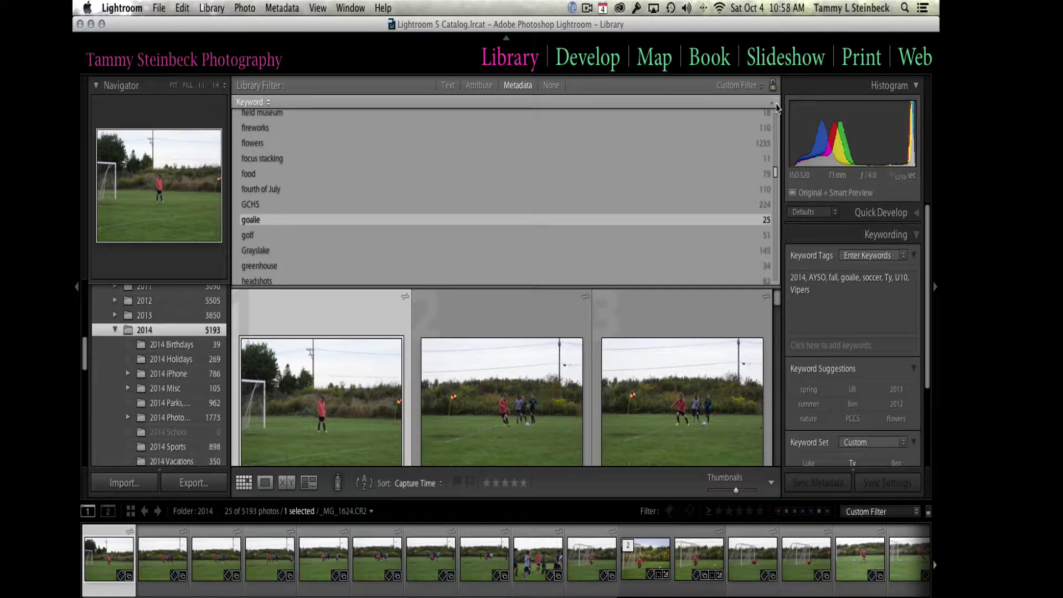
Step: Add a second Keyword column and select the player's name keyword from it
{"action": "left_click", "coordinate": [774, 105]}
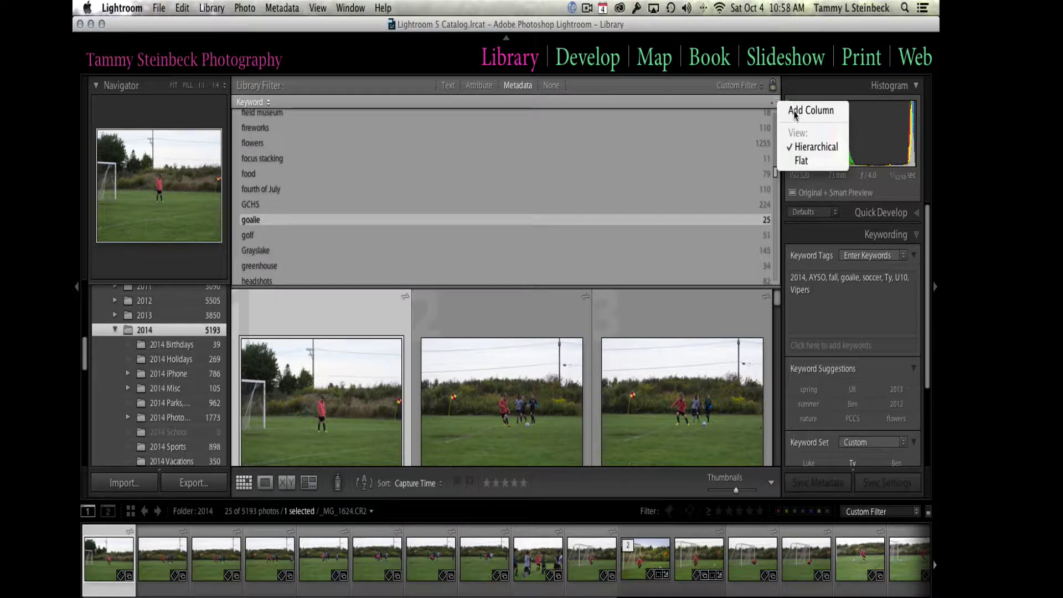
{"action": "left_click", "coordinate": [795, 112]}
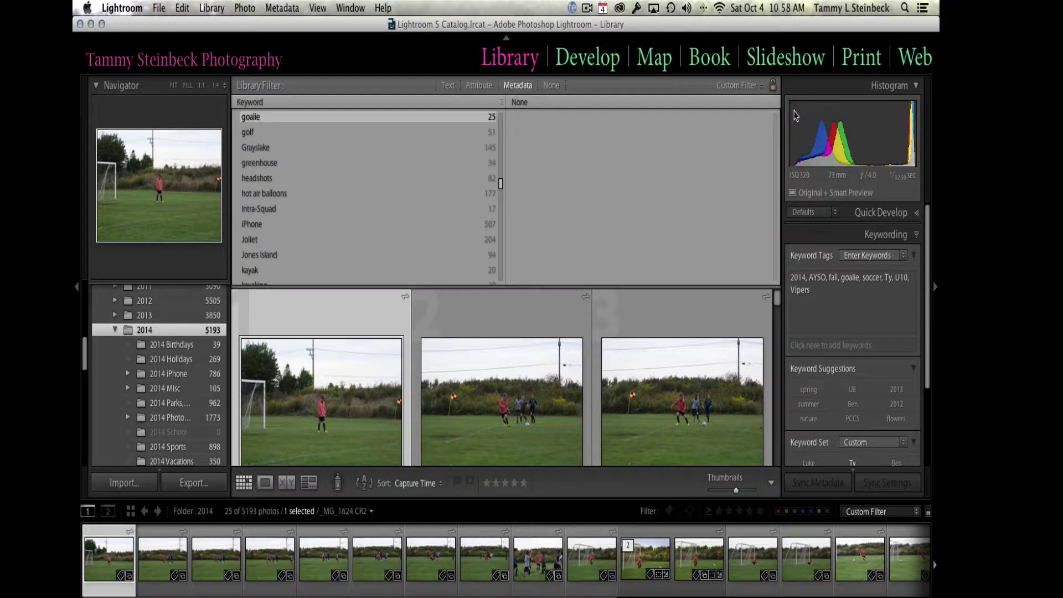
{"action": "left_click", "coordinate": [532, 103]}
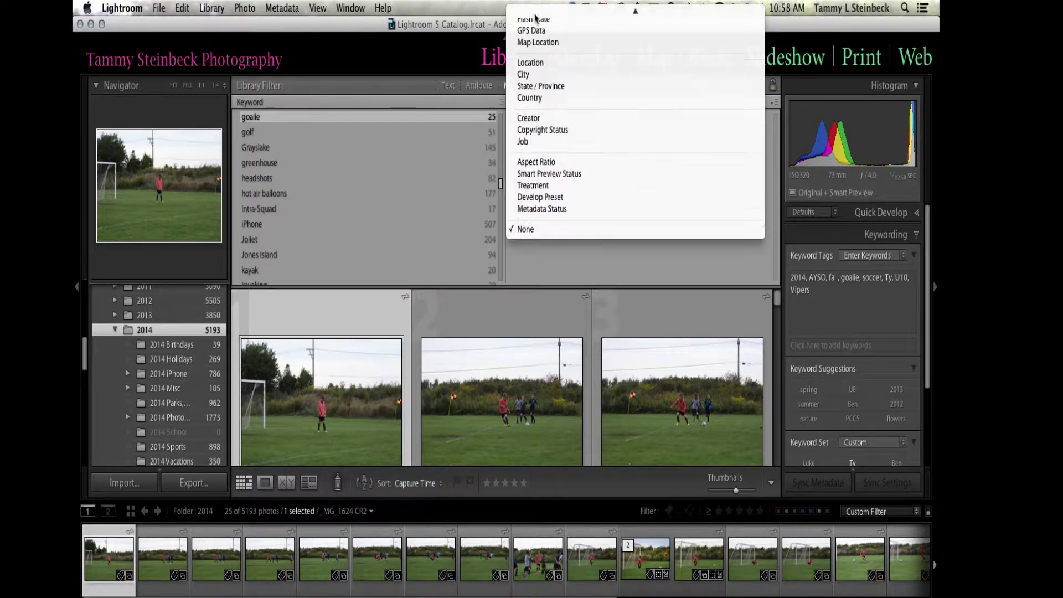
{"action": "scroll", "coordinate": [535, 18], "scroll_direction": "up", "scroll_amount": 5}
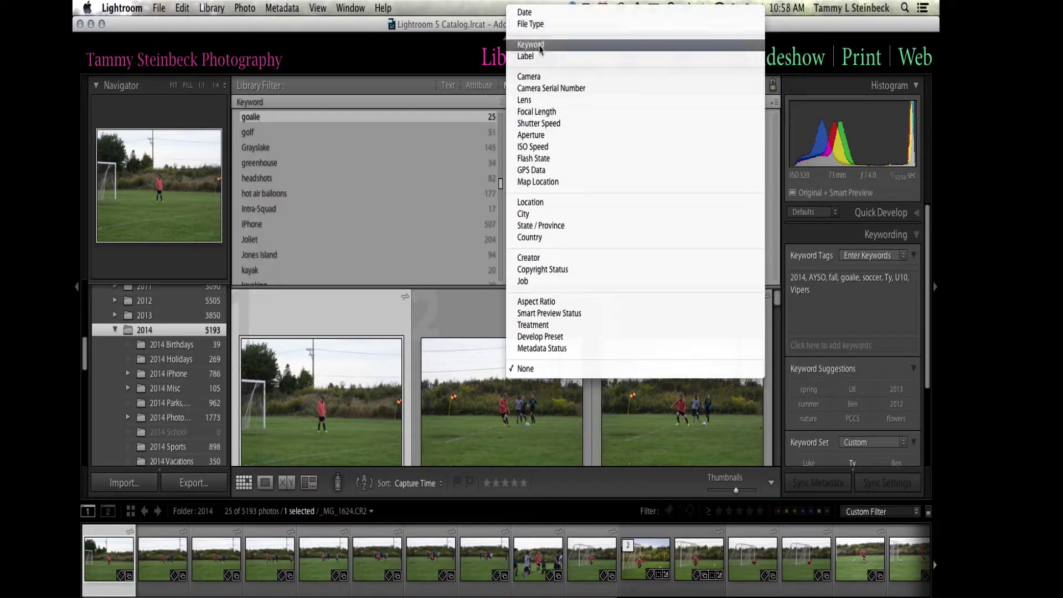
{"action": "left_click", "coordinate": [540, 47]}
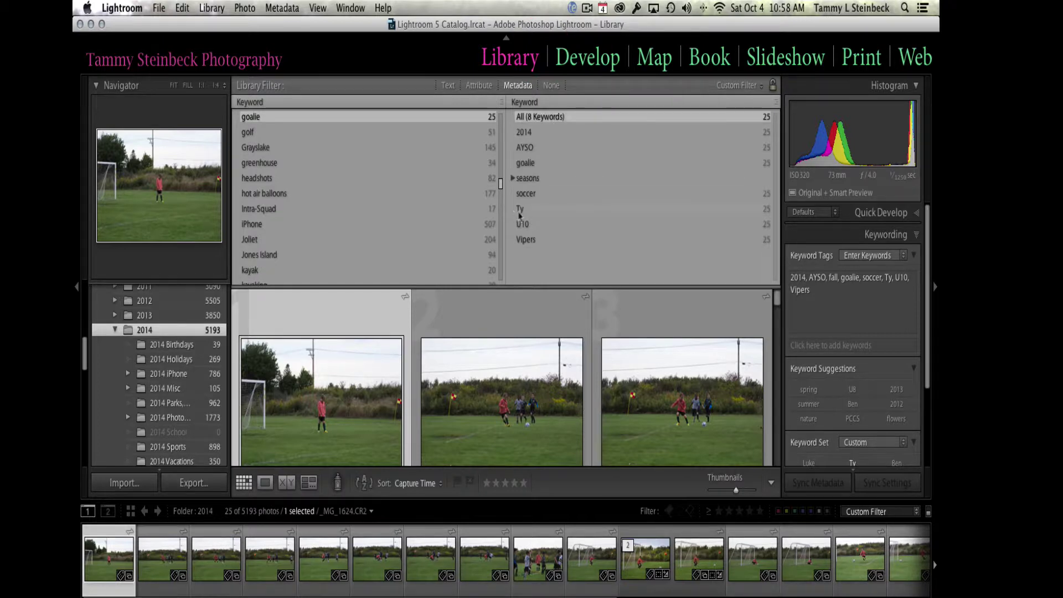
{"action": "left_click", "coordinate": [521, 213]}
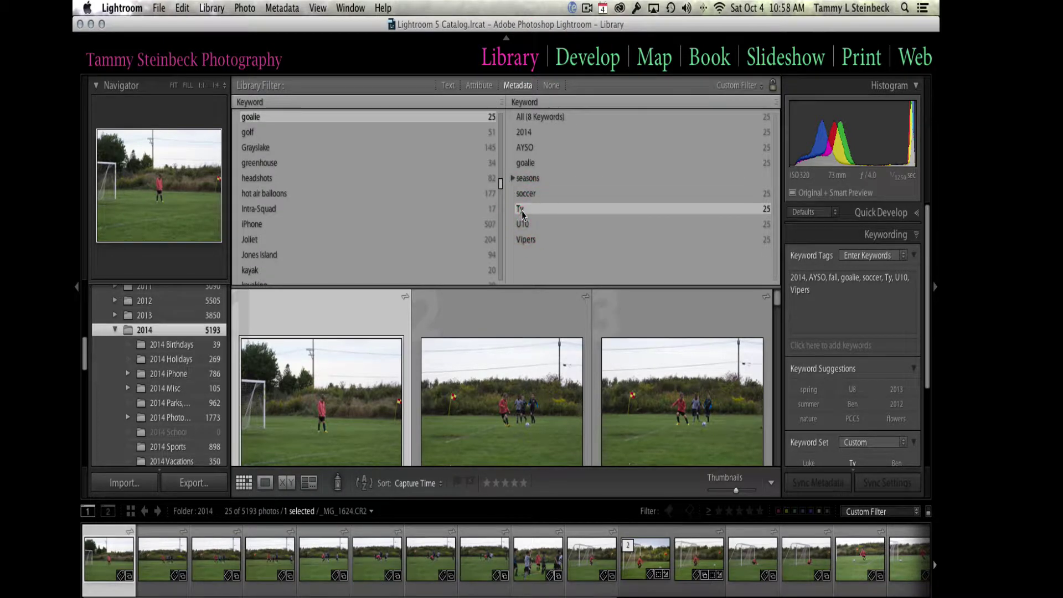
Step: Add a third Keyword column and select soccer, still showing 25 photos
{"action": "left_click", "coordinate": [774, 102]}
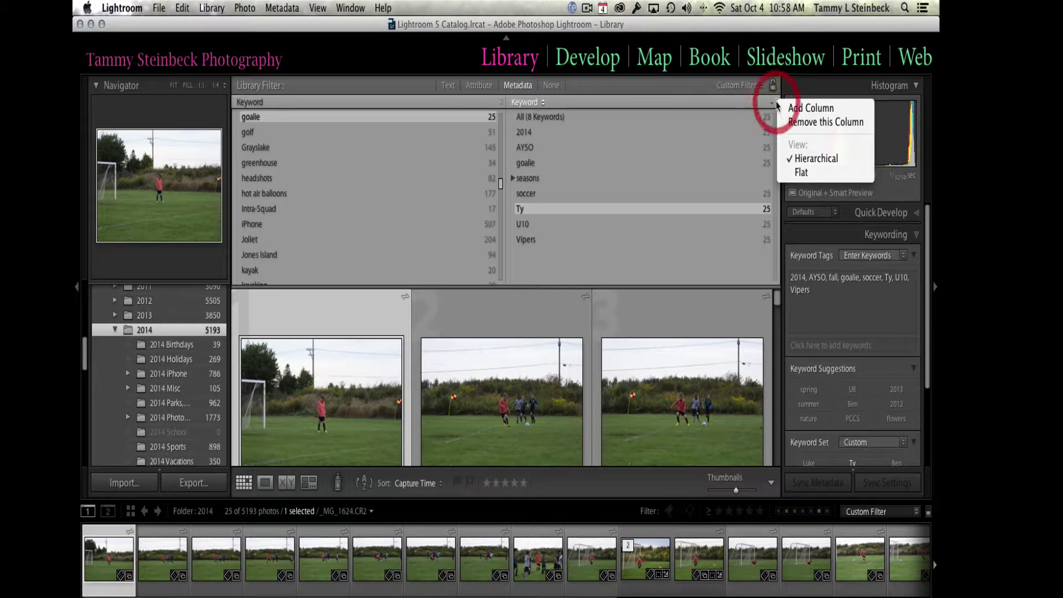
{"action": "left_click", "coordinate": [800, 108]}
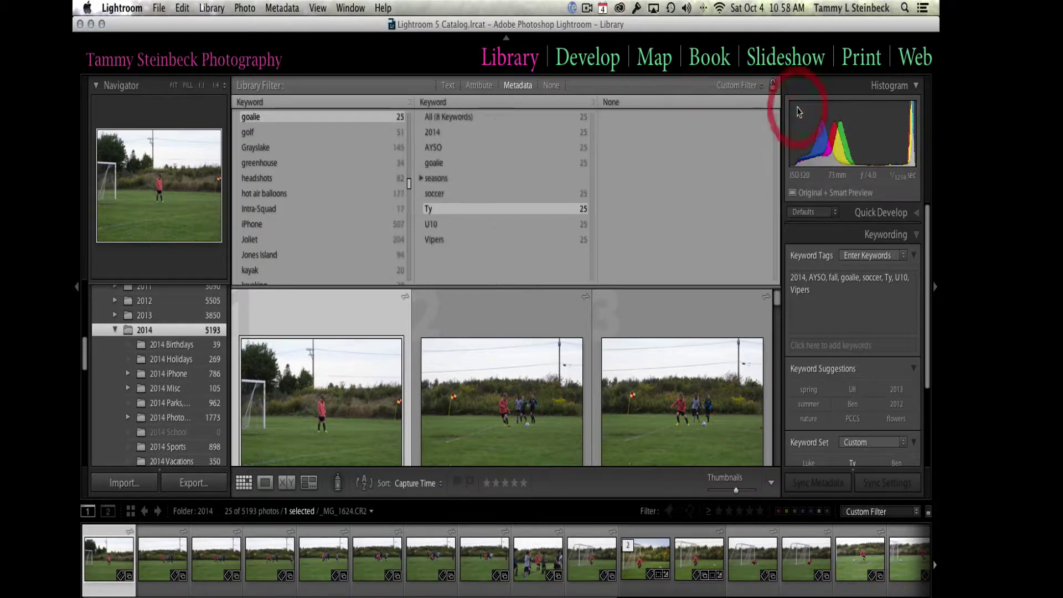
{"action": "left_click", "coordinate": [613, 102]}
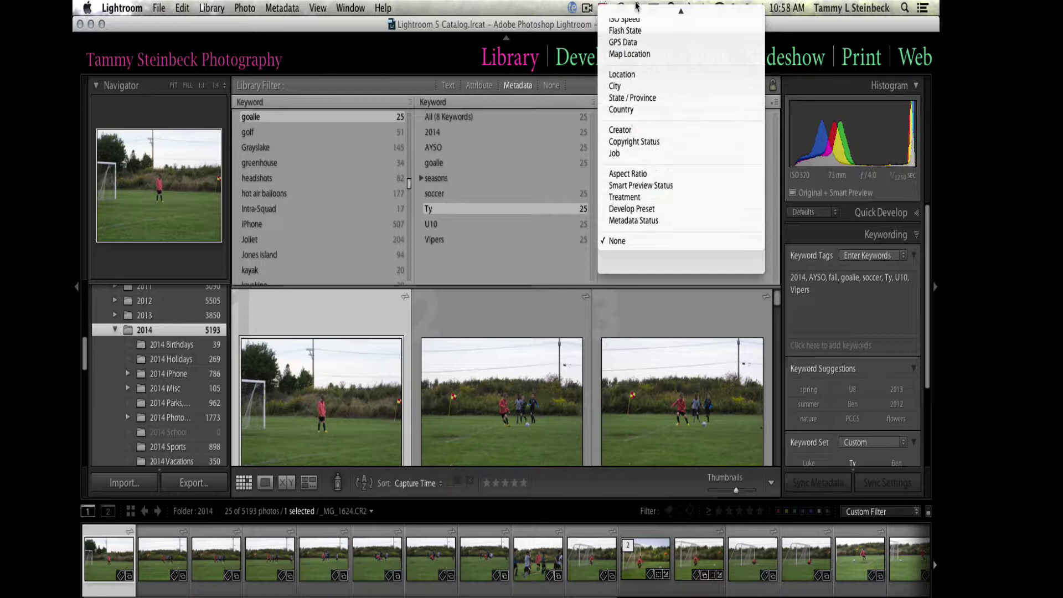
{"action": "left_click", "coordinate": [629, 46]}
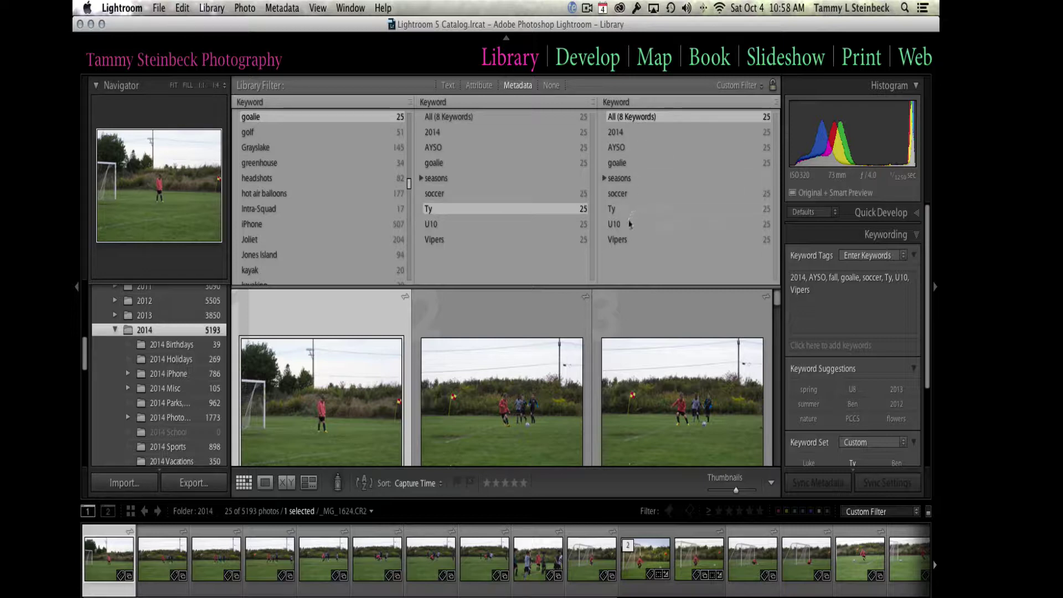
{"action": "left_click", "coordinate": [623, 199]}
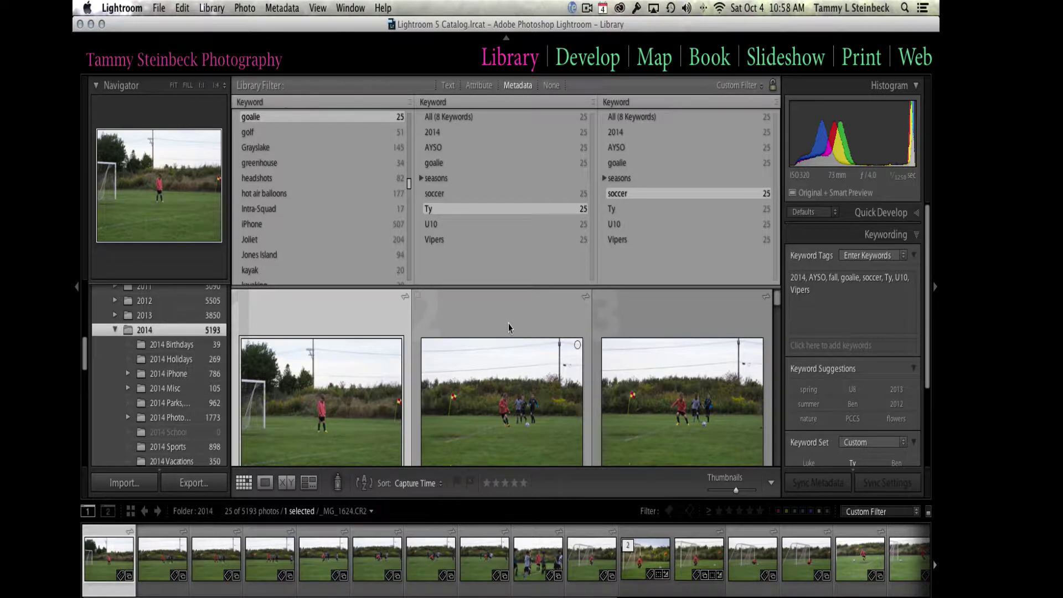
{"action": "scroll", "coordinate": [509, 327], "scroll_direction": "down", "scroll_amount": 3}
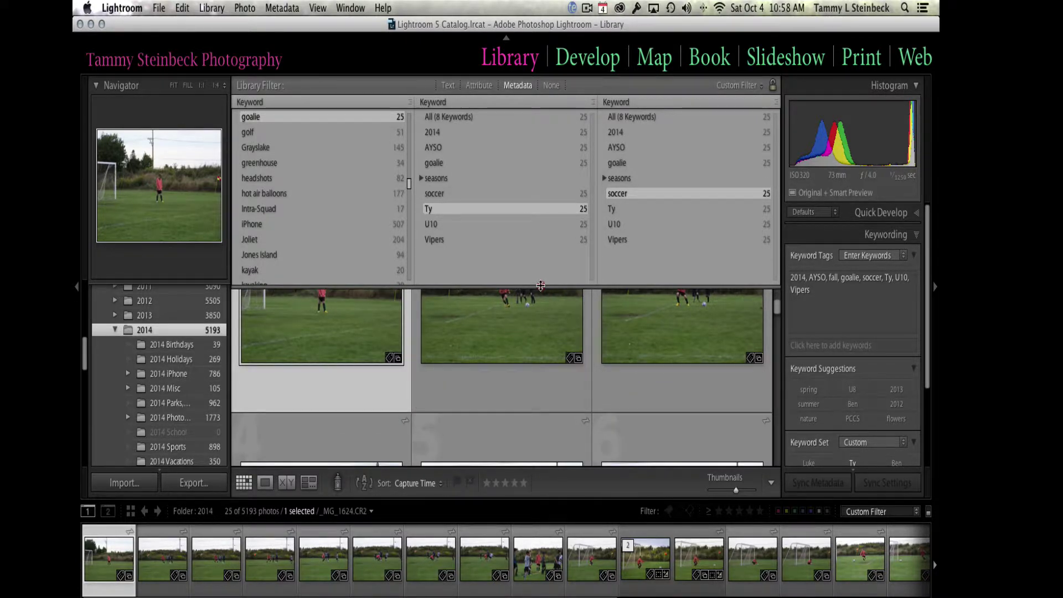
{"action": "left_click_drag", "start_coordinate": [540, 285], "coordinate": [542, 199]}
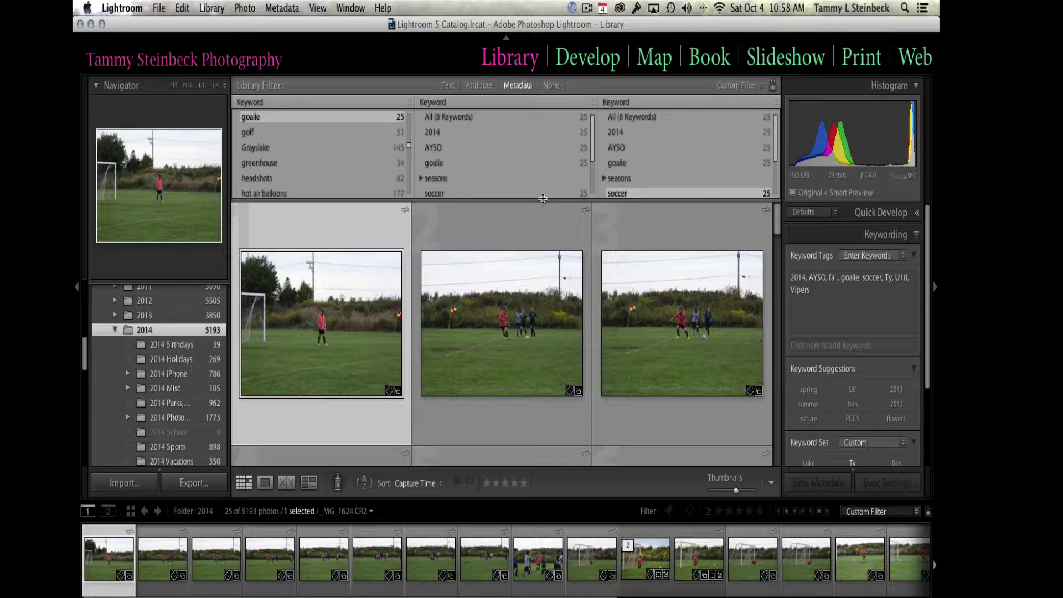
{"action": "scroll", "coordinate": [499, 346], "scroll_direction": "down", "scroll_amount": 4}
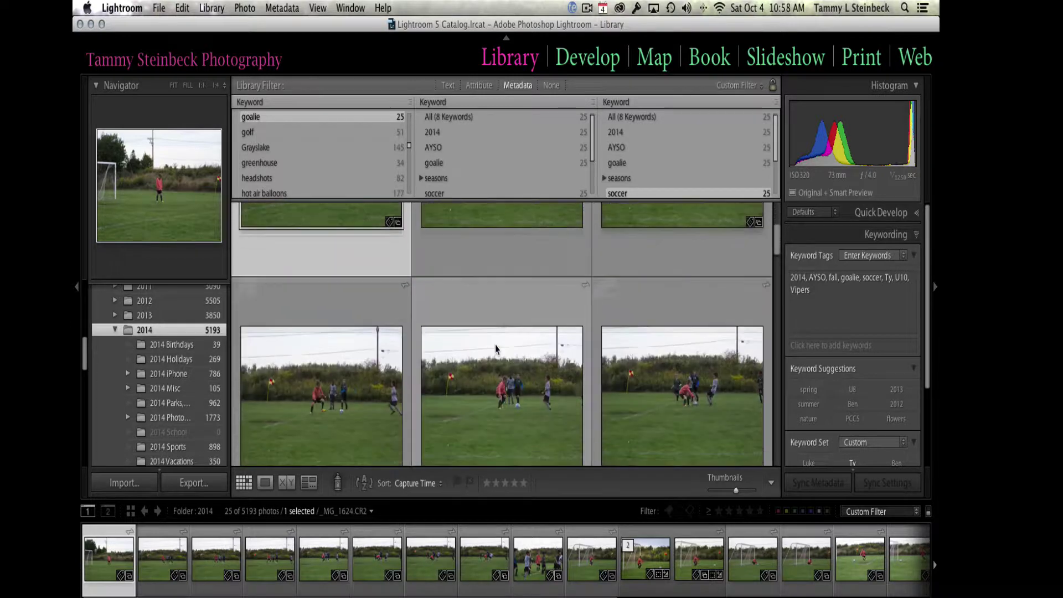
{"action": "scroll", "coordinate": [496, 348], "scroll_direction": "down", "scroll_amount": 6}
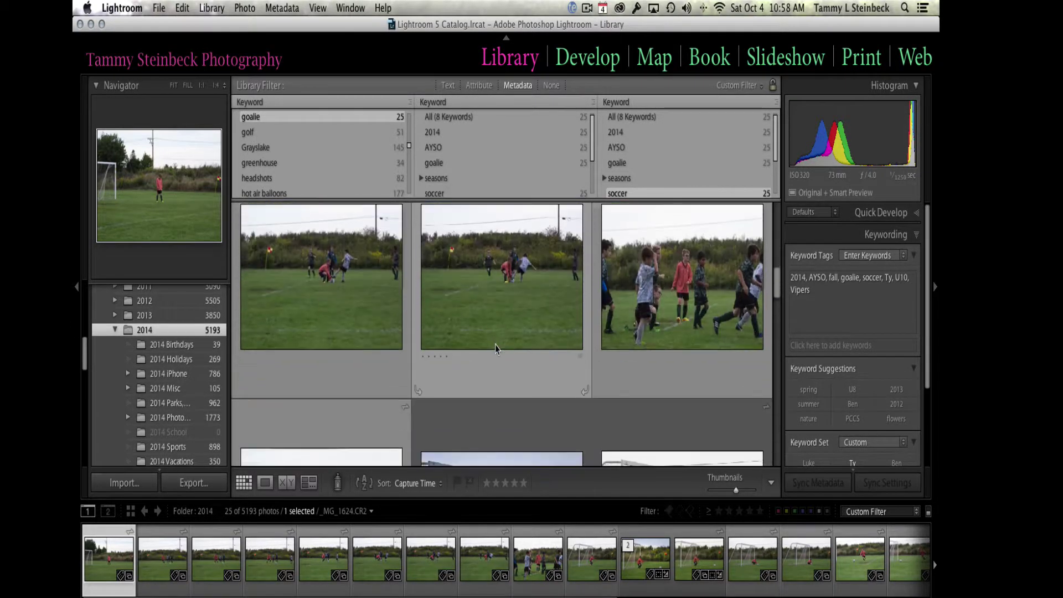
{"action": "scroll", "coordinate": [495, 349], "scroll_direction": "down", "scroll_amount": 6}
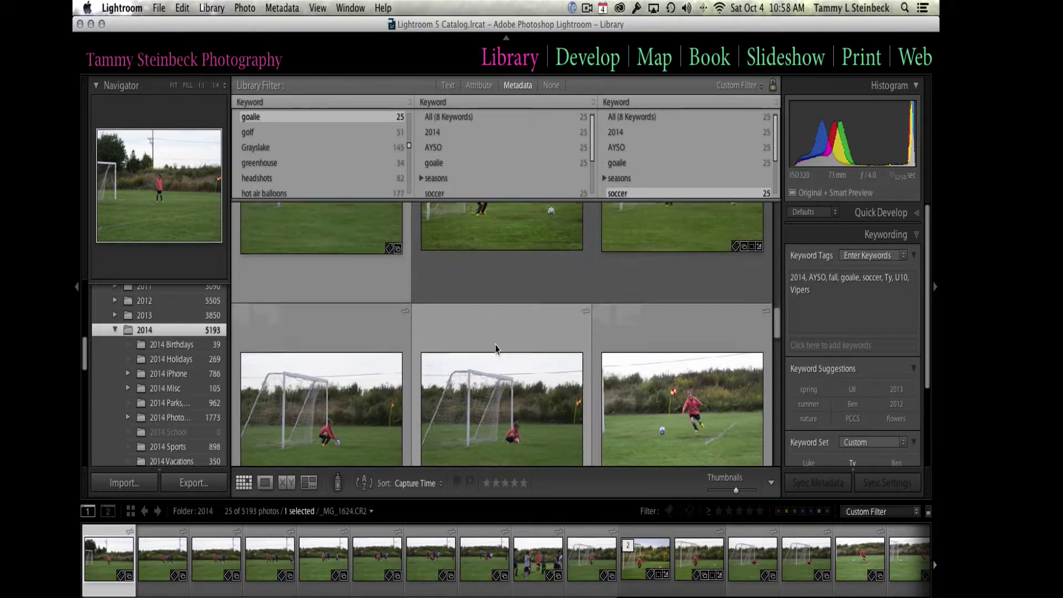
{"action": "scroll", "coordinate": [496, 349], "scroll_direction": "down", "scroll_amount": 6}
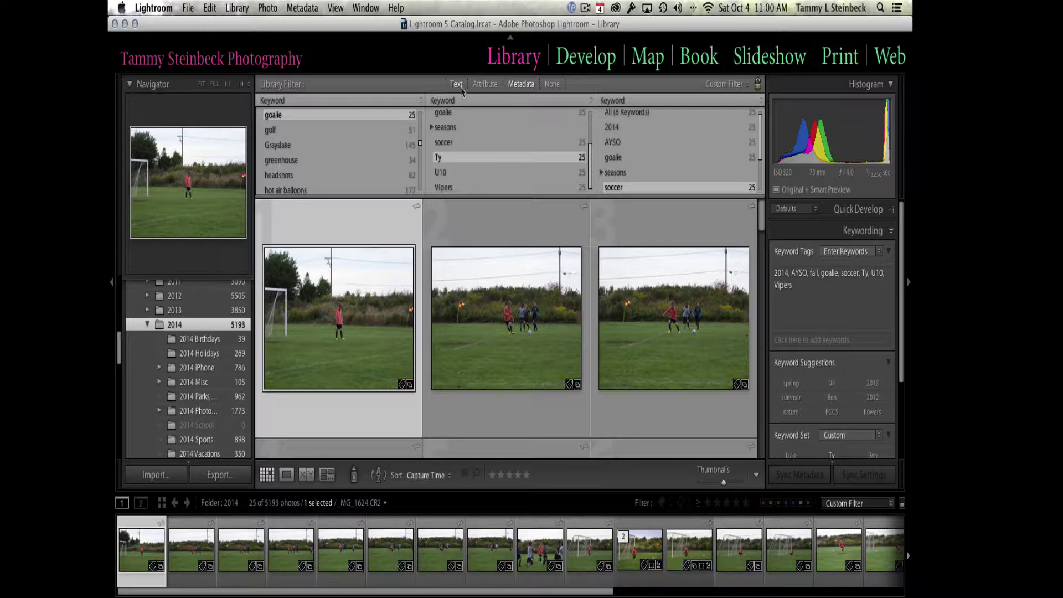
Step: Remove the third and second Keyword columns, leaving a single Keyword column
{"action": "left_click", "coordinate": [759, 103]}
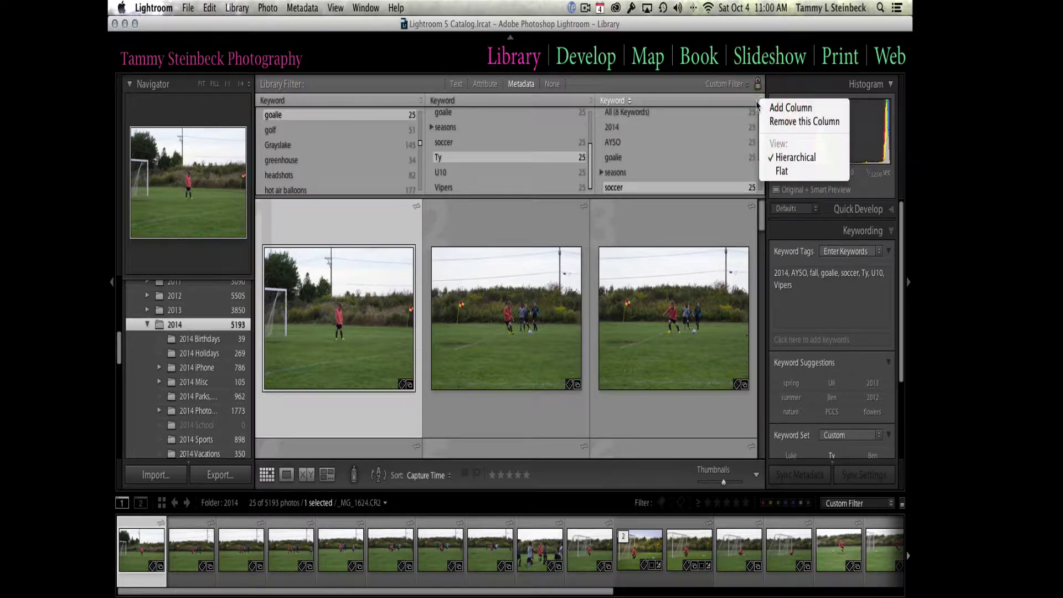
{"action": "left_click", "coordinate": [786, 121]}
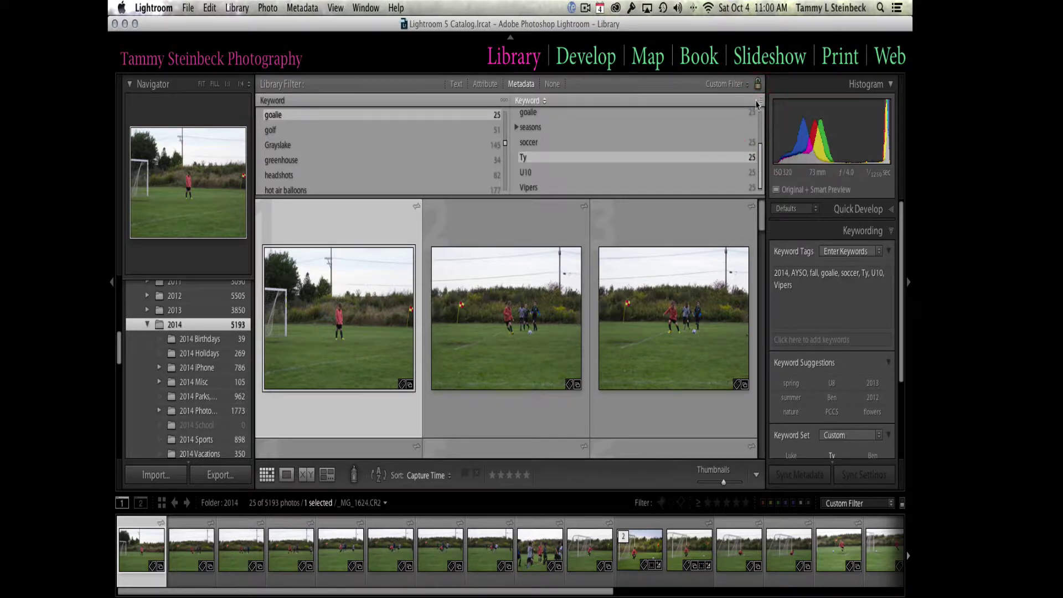
{"action": "left_click", "coordinate": [758, 103]}
{"action": "left_click", "coordinate": [784, 120]}
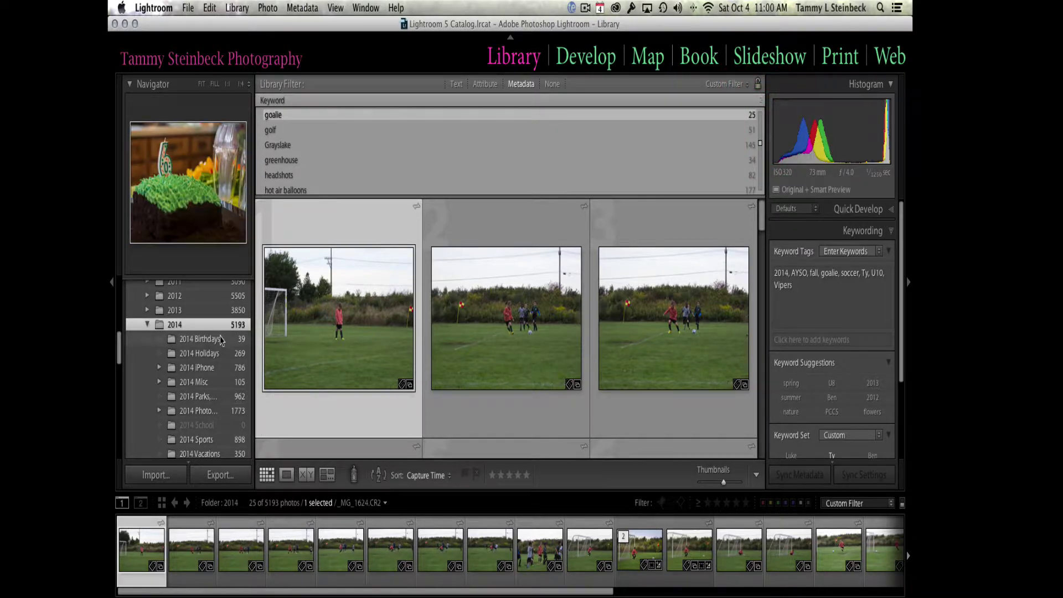
Step: Select the Lightroom Photos folder and reopen the Metadata filter, showing 25 goalie photos
{"action": "scroll", "coordinate": [222, 340], "scroll_direction": "up", "scroll_amount": 8}
{"action": "scroll", "coordinate": [221, 340], "scroll_direction": "down", "scroll_amount": 1}
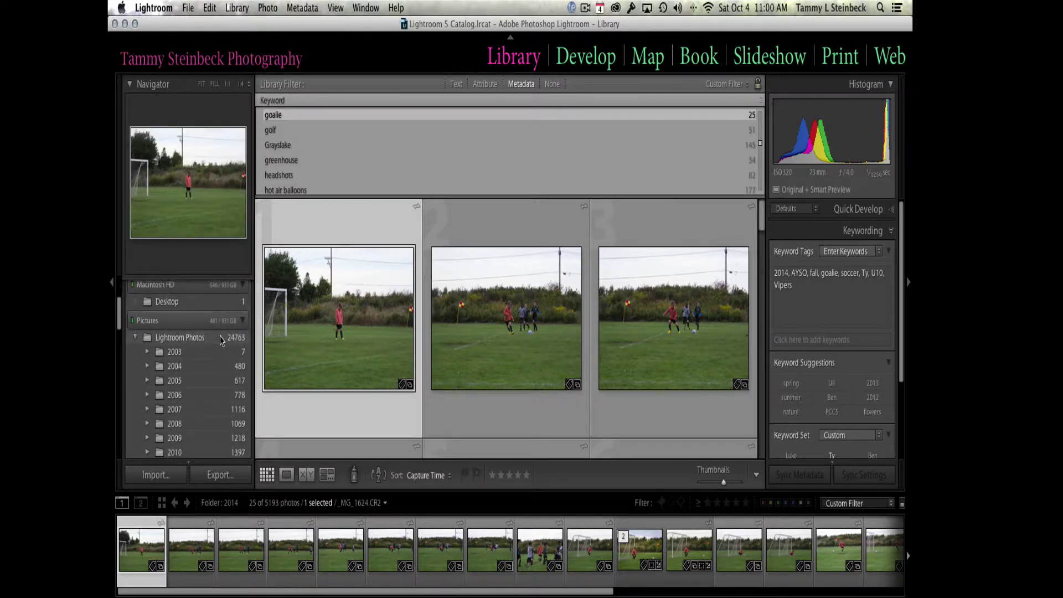
{"action": "left_click", "coordinate": [220, 338]}
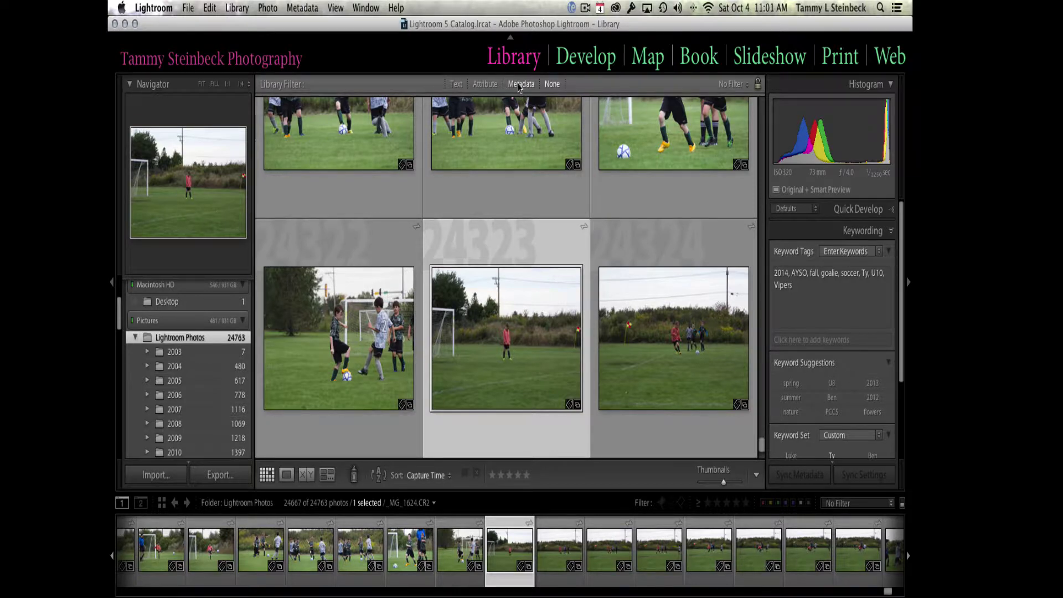
{"action": "left_click", "coordinate": [519, 85]}
{"action": "scroll", "coordinate": [431, 111], "scroll_direction": "up", "scroll_amount": 2}
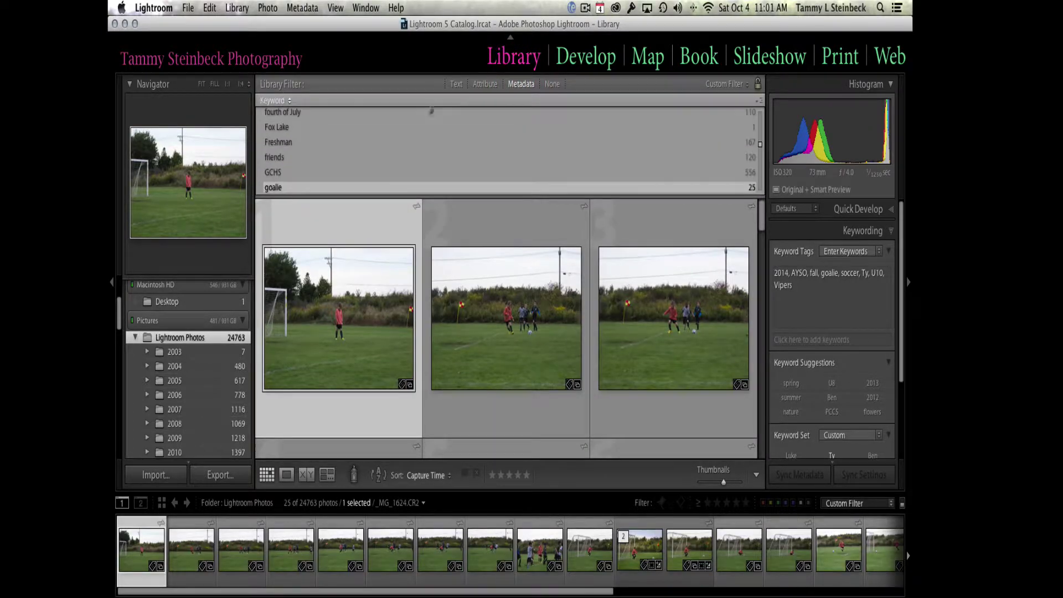
{"action": "scroll", "coordinate": [333, 125], "scroll_direction": "up", "scroll_amount": 10}
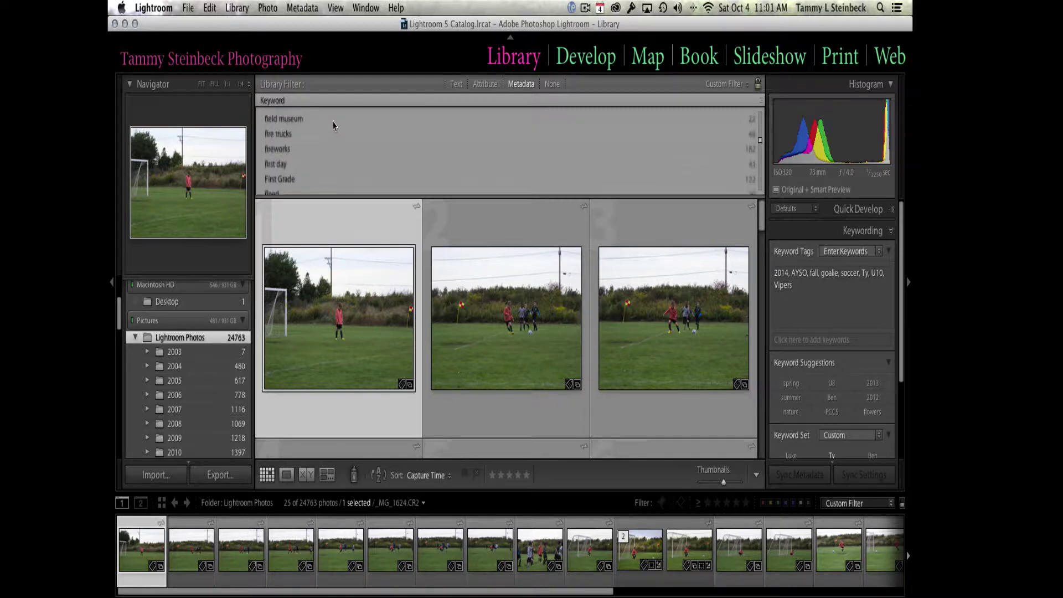
{"action": "scroll", "coordinate": [333, 126], "scroll_direction": "up", "scroll_amount": 10}
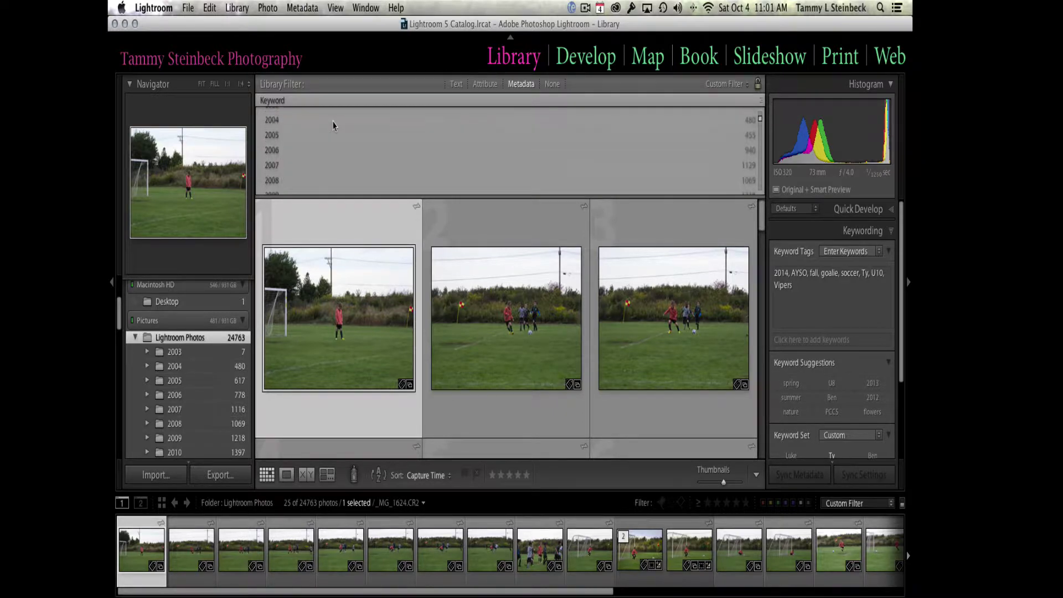
{"action": "scroll", "coordinate": [310, 133], "scroll_direction": "up", "scroll_amount": 2}
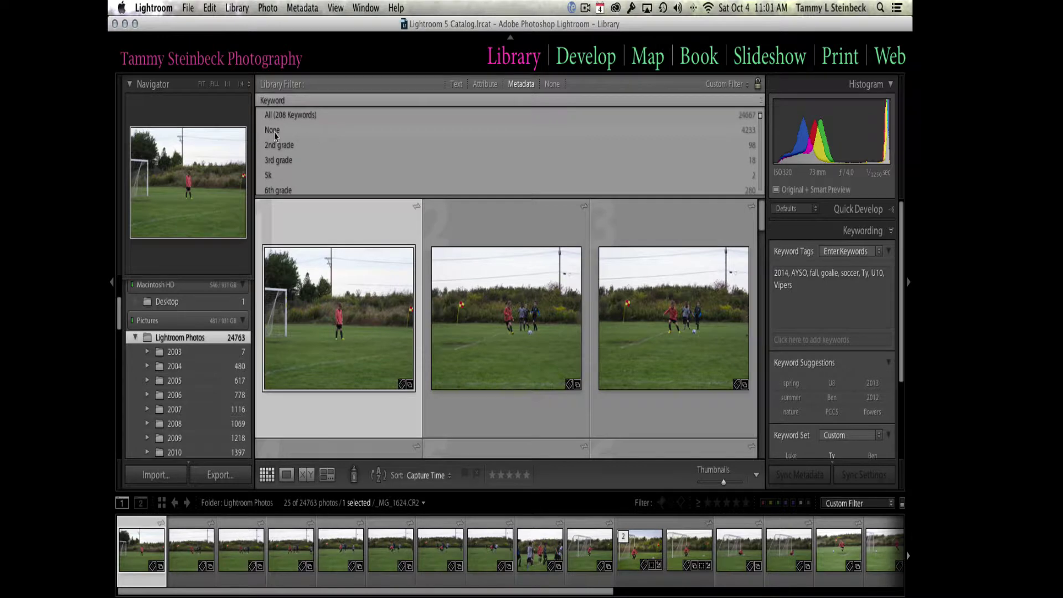
Step: Choose None in the Keyword column and scroll through the 4233 untagged photos
{"action": "left_click", "coordinate": [275, 131]}
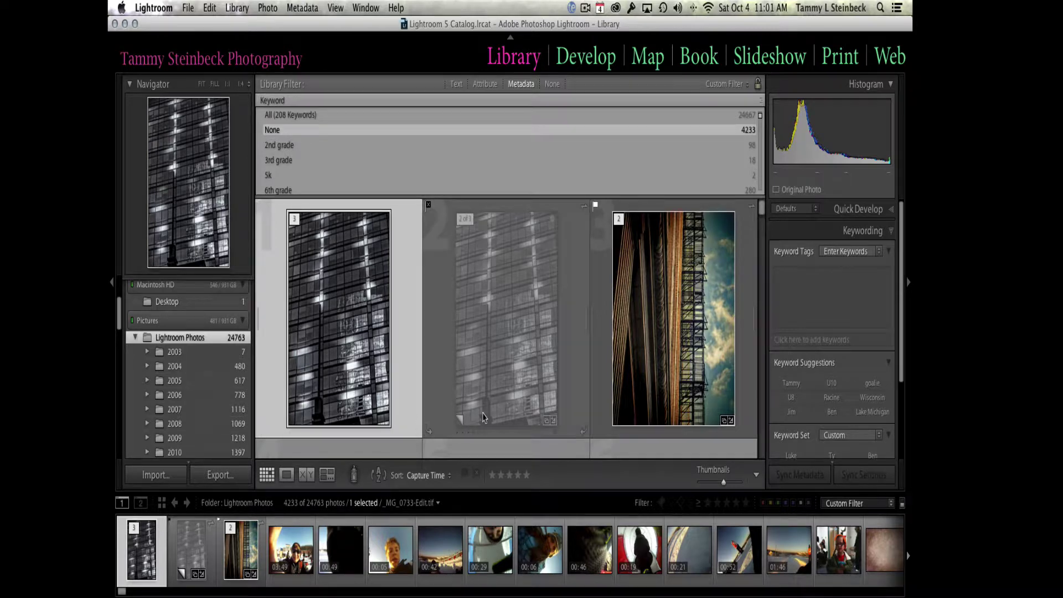
{"action": "scroll", "coordinate": [483, 418], "scroll_direction": "down", "scroll_amount": 5}
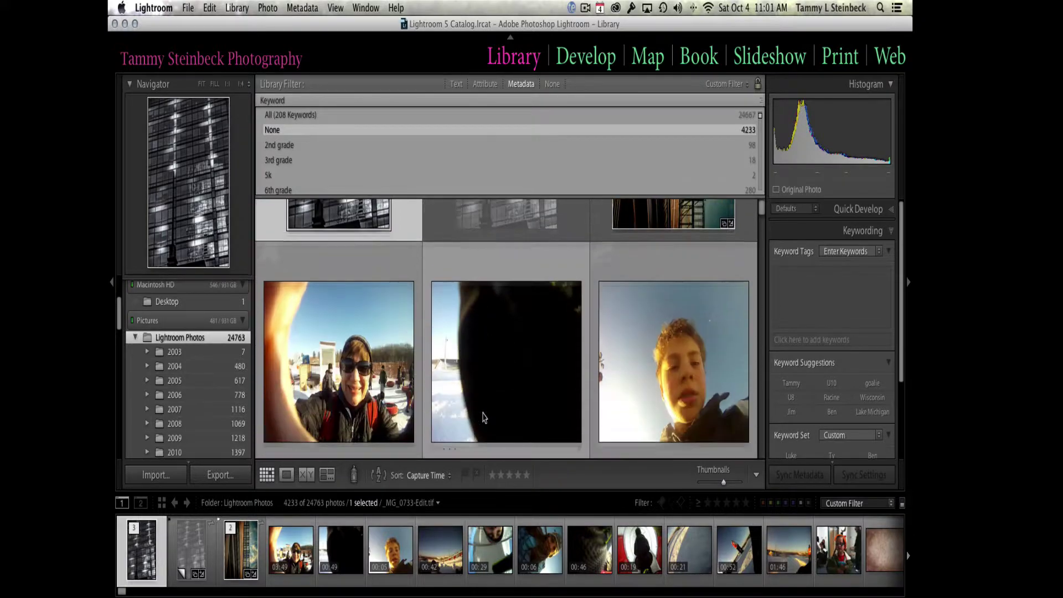
{"action": "scroll", "coordinate": [483, 418], "scroll_direction": "down", "scroll_amount": 8}
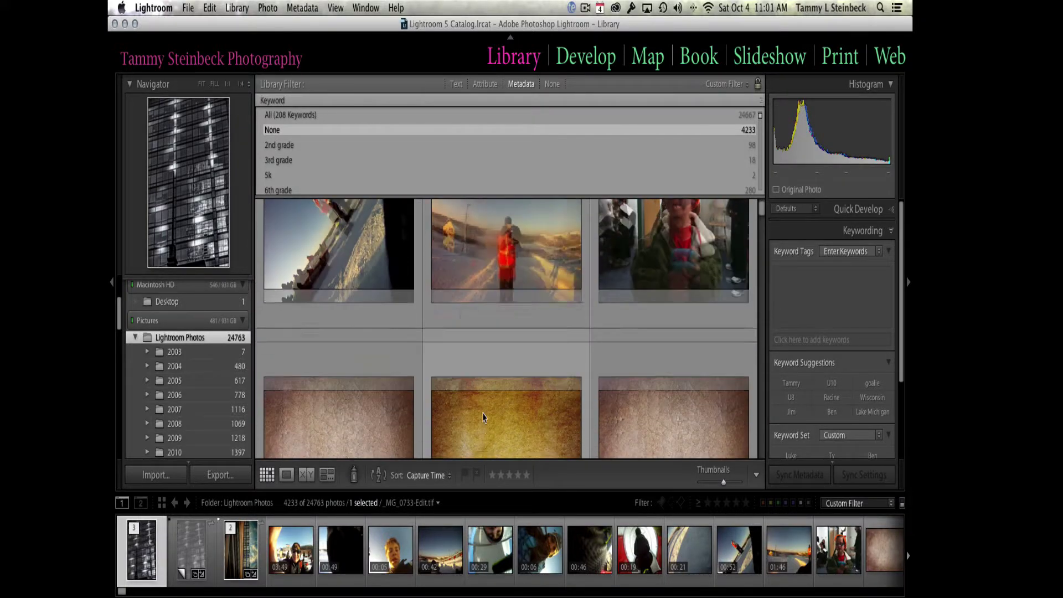
{"action": "scroll", "coordinate": [483, 418], "scroll_direction": "down", "scroll_amount": 8}
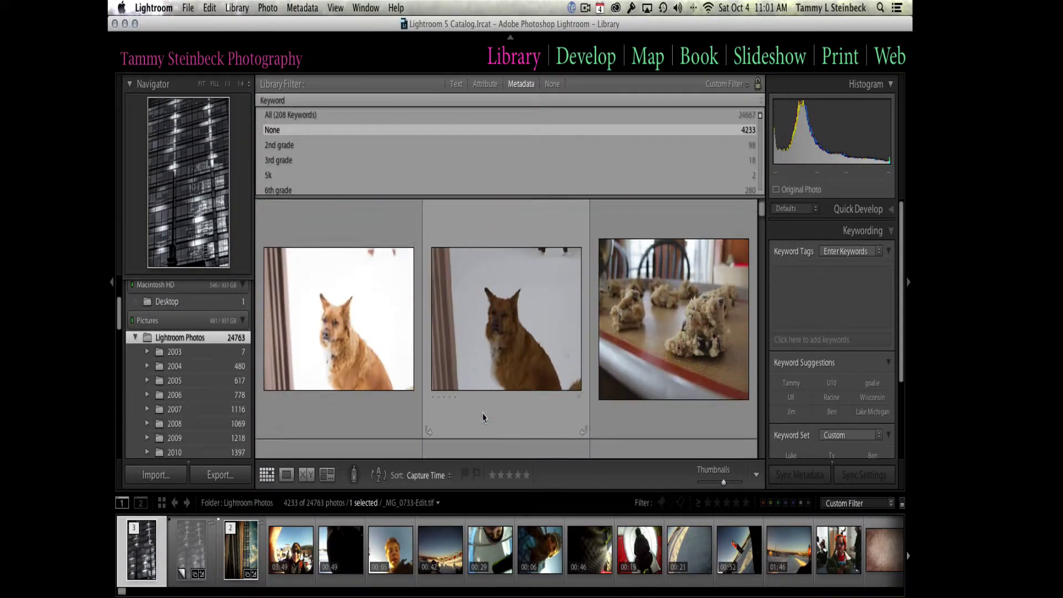
{"action": "scroll", "coordinate": [483, 418], "scroll_direction": "down", "scroll_amount": 8}
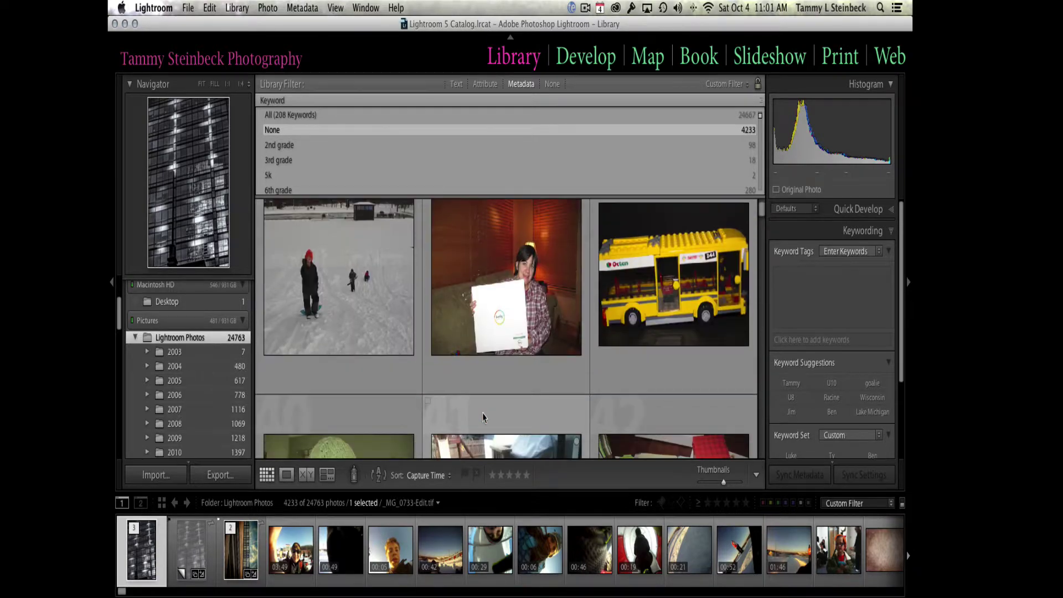
{"action": "scroll", "coordinate": [483, 418], "scroll_direction": "down", "scroll_amount": 8}
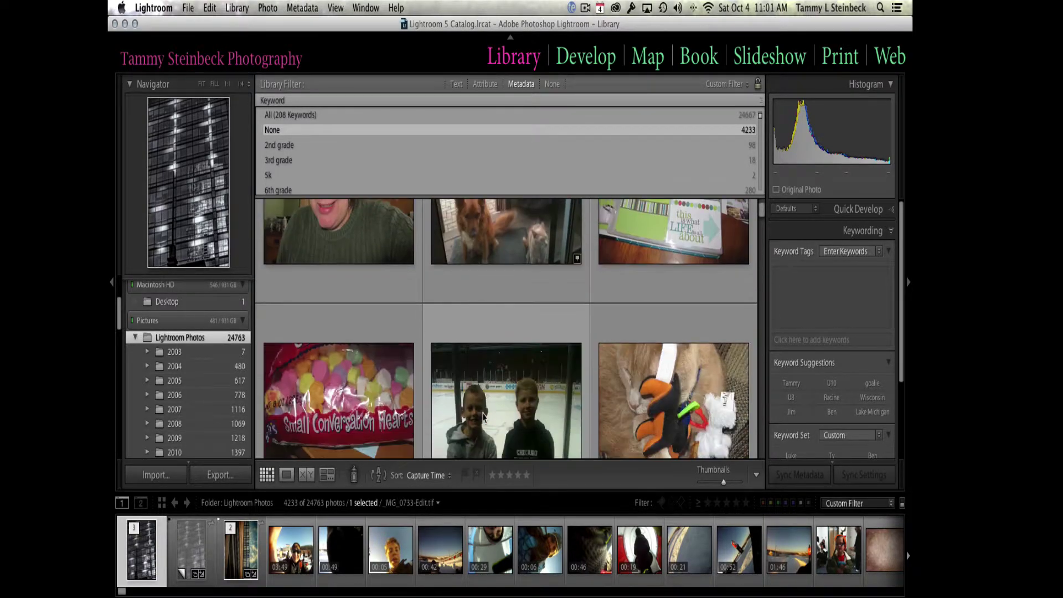
{"action": "scroll", "coordinate": [483, 418], "scroll_direction": "up", "scroll_amount": 10}
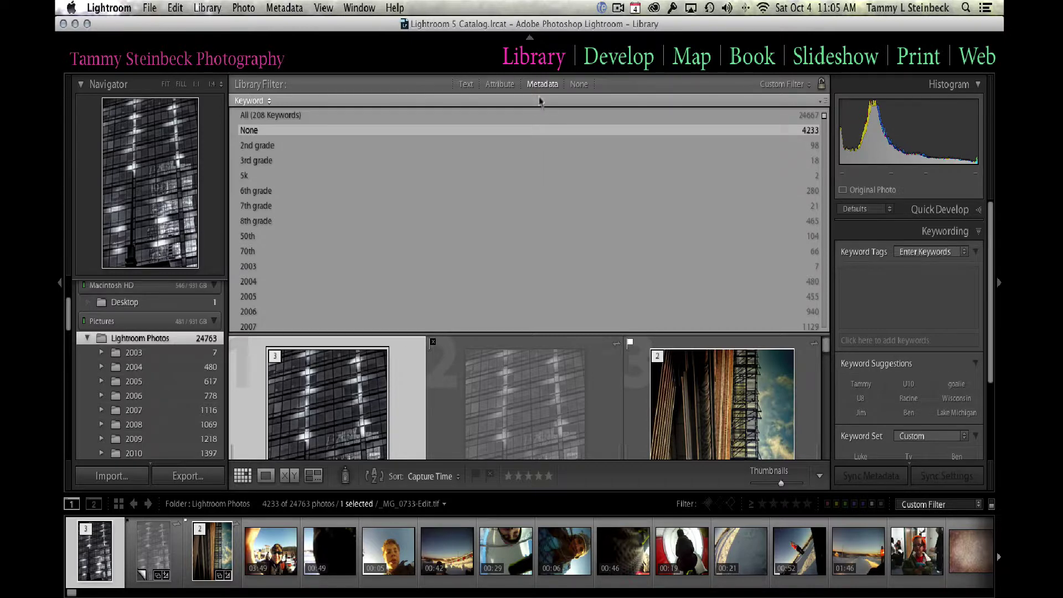
{"action": "left_click", "coordinate": [269, 101]}
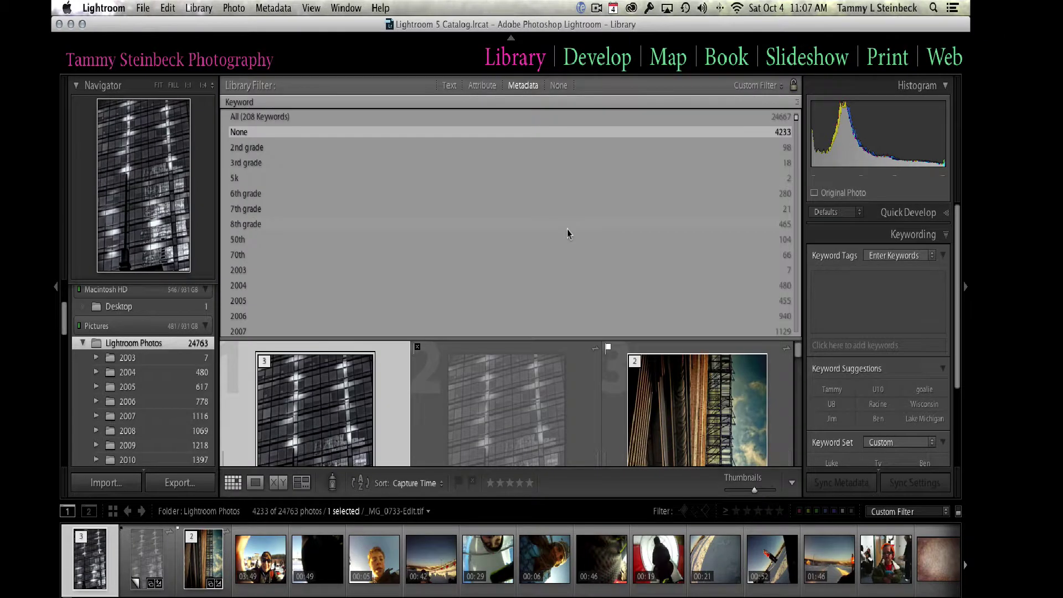
Step: Set the Library Filter to None, then hide and re-show the filter bar with \
{"action": "left_click", "coordinate": [558, 86]}
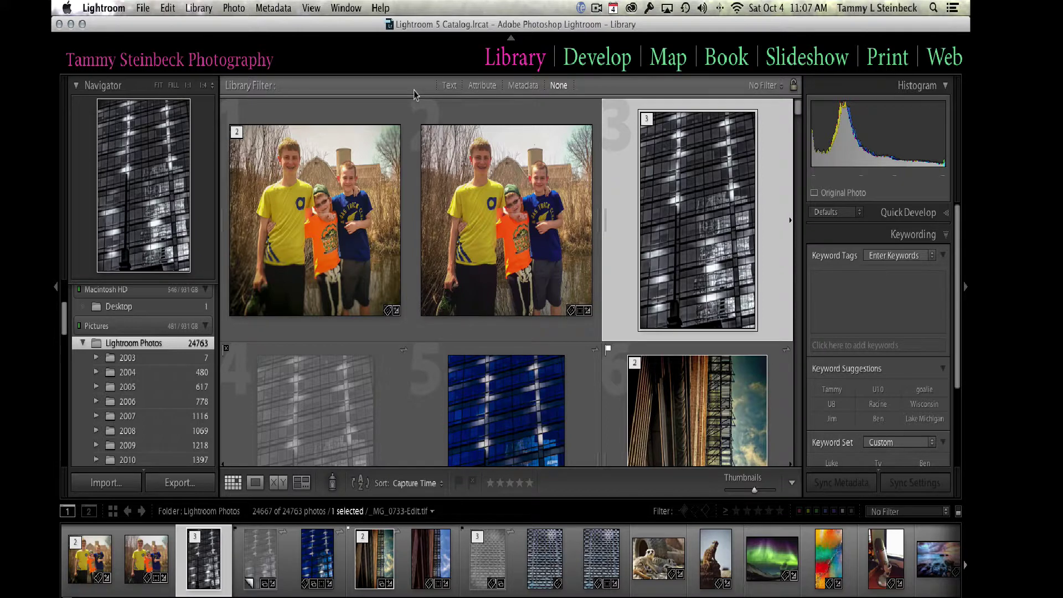
{"action": "key", "text": "backslash"}
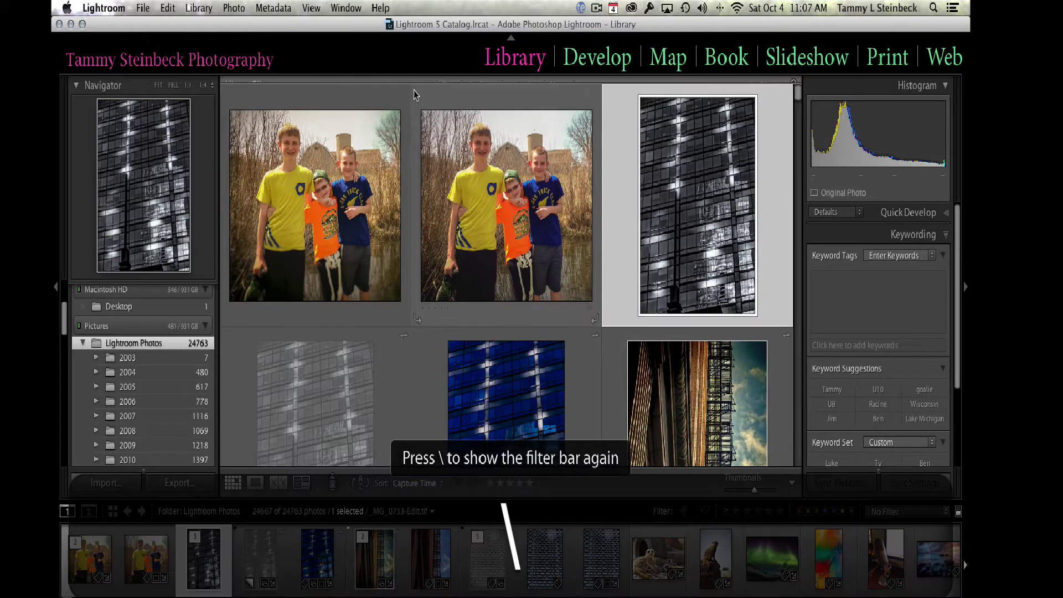
{"action": "key", "text": "backslash"}
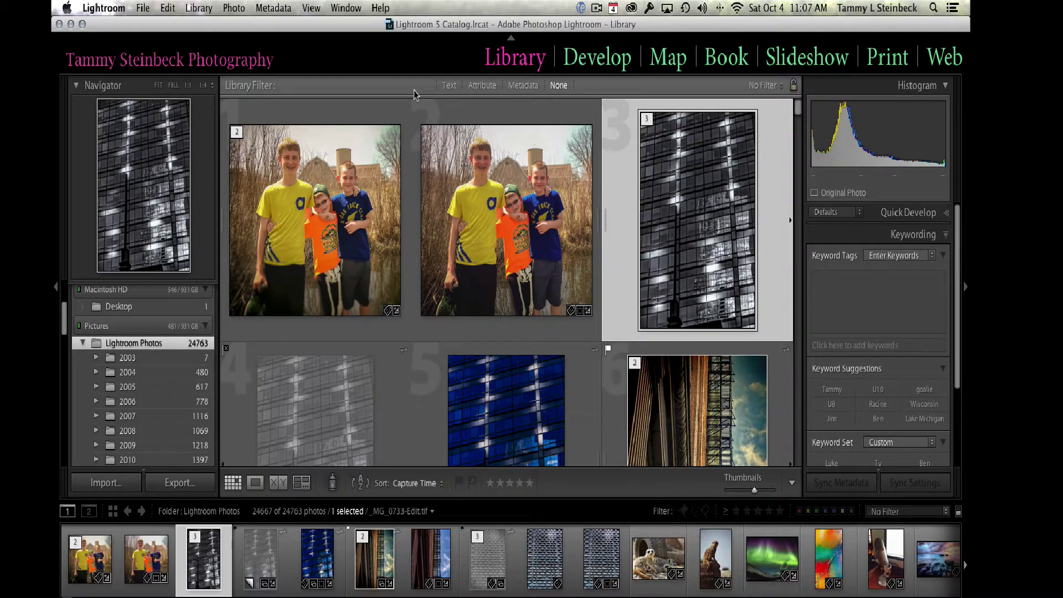